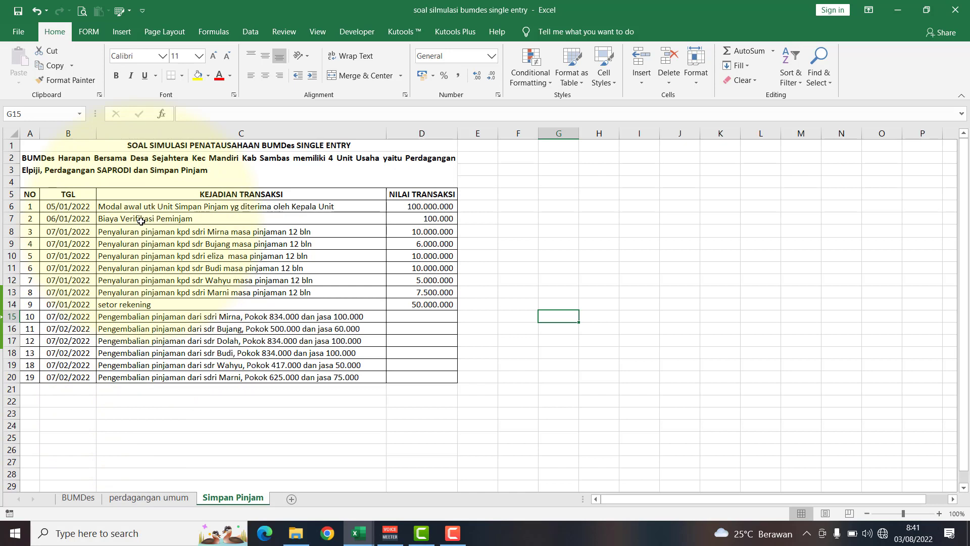
Review the verification fee, loan disbursement, bank deposit and repayment transactions listed on the Simpan Pinjam sheet
{"action": "left_click", "coordinate": [141, 221]}
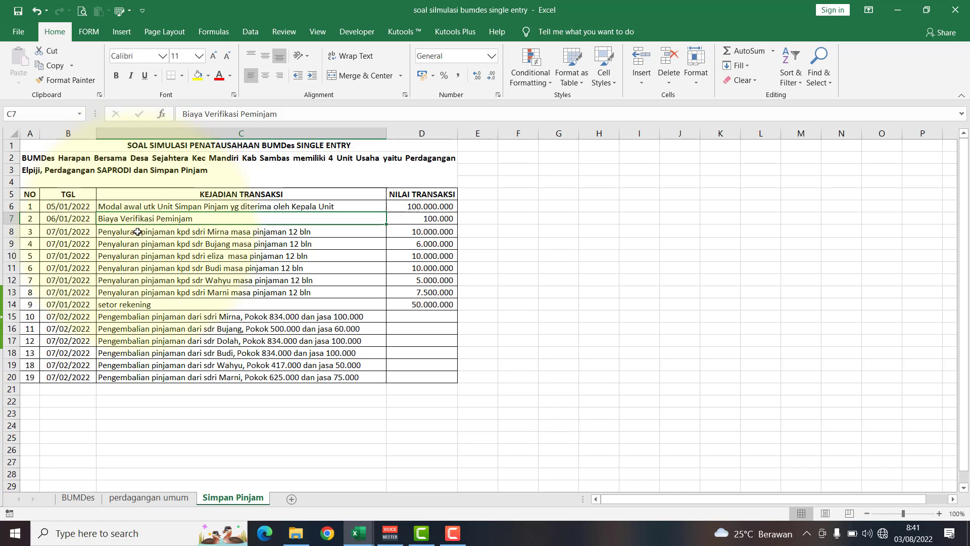
{"action": "left_click_drag", "start_coordinate": [137, 232], "coordinate": [138, 287]}
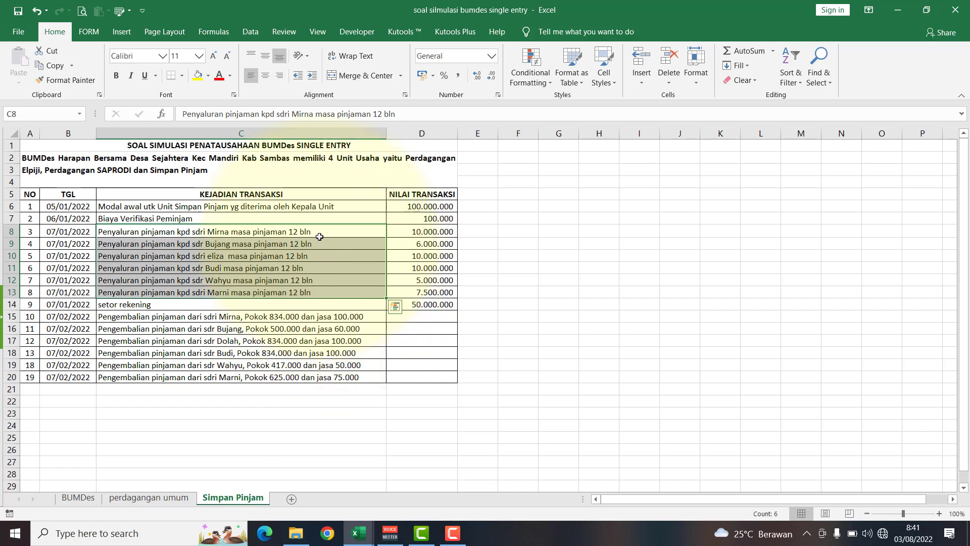
{"action": "left_click", "coordinate": [209, 305]}
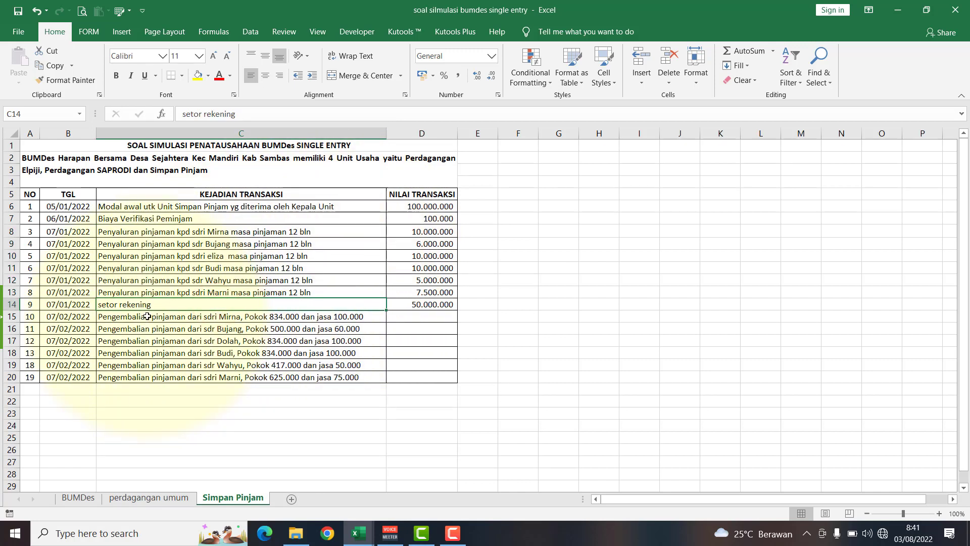
{"action": "left_click_drag", "start_coordinate": [150, 316], "coordinate": [159, 374]}
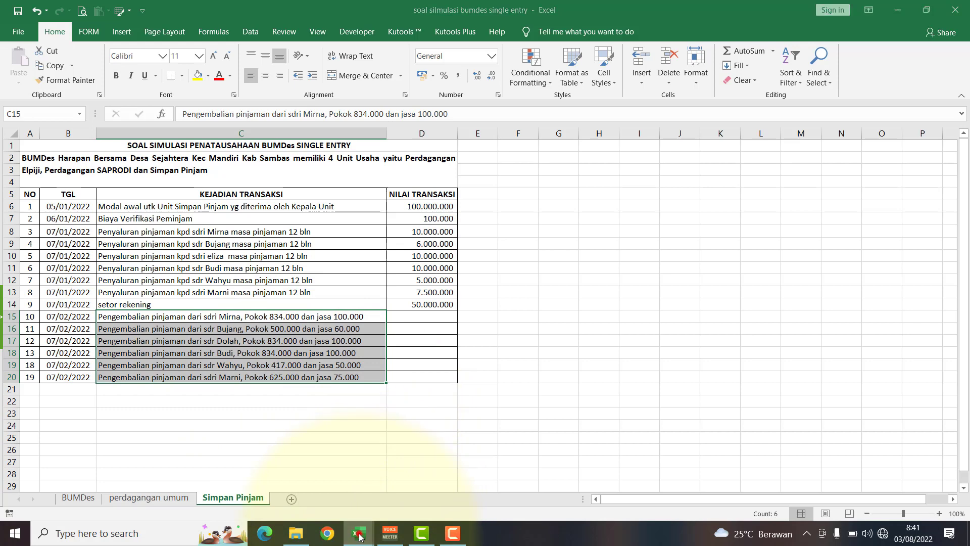
Switch to the MASTER_BUMDesa_SINGLE ENTRY_V.1.1 workbook and open the Unit 6 cash book
{"action": "mouse_move", "coordinate": [360, 536]}
{"action": "left_click", "coordinate": [302, 485]}
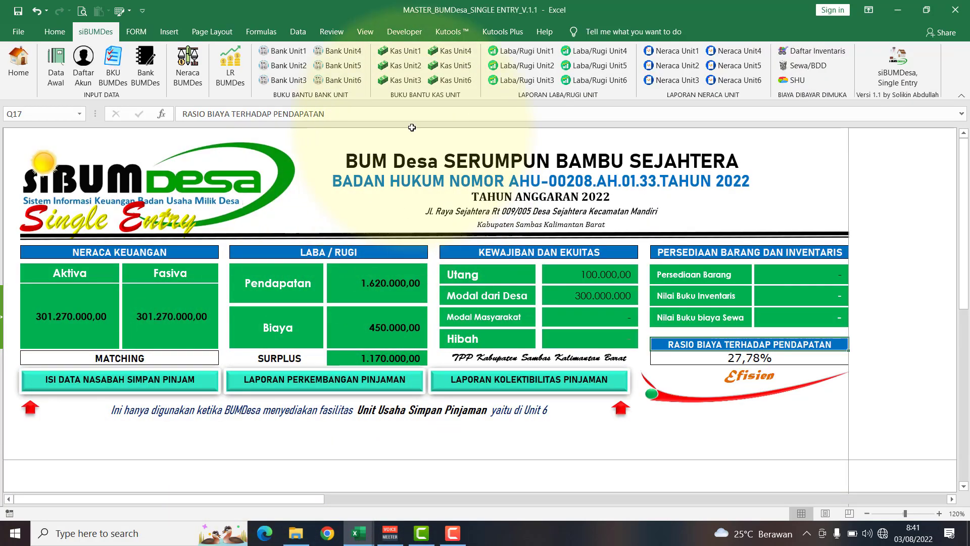
{"action": "left_click", "coordinate": [450, 80]}
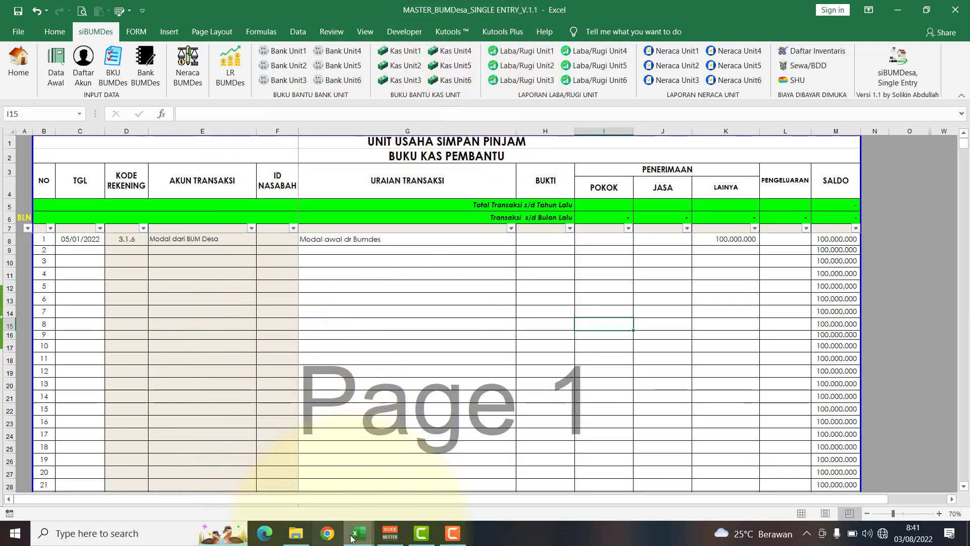
Copy dates B7:B14 from the Simpan Pinjam exercise sheet and paste them as values into the cash book's TGL column from C9
{"action": "mouse_move", "coordinate": [352, 540]}
{"action": "left_click", "coordinate": [395, 486]}
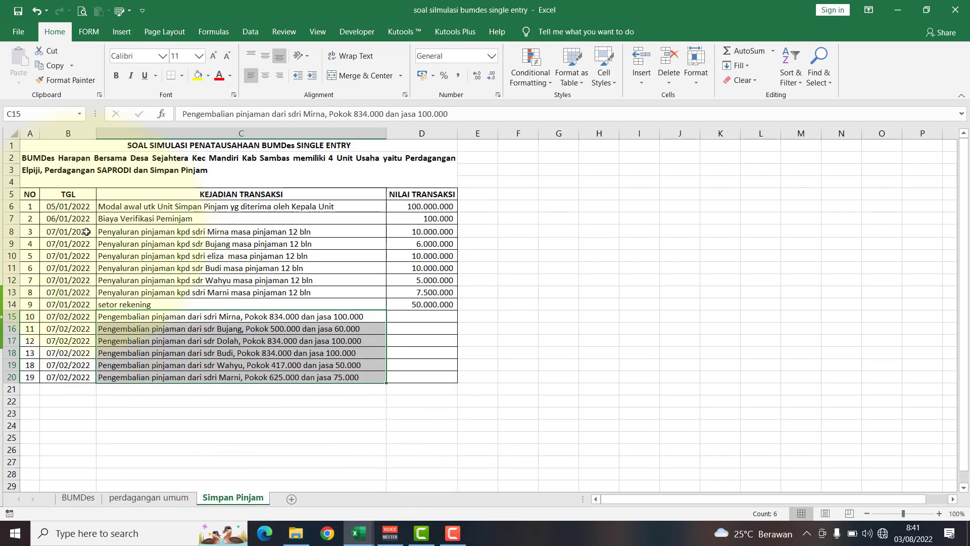
{"action": "left_click_drag", "start_coordinate": [76, 220], "coordinate": [67, 305]}
{"action": "key", "text": "ctrl+c"}
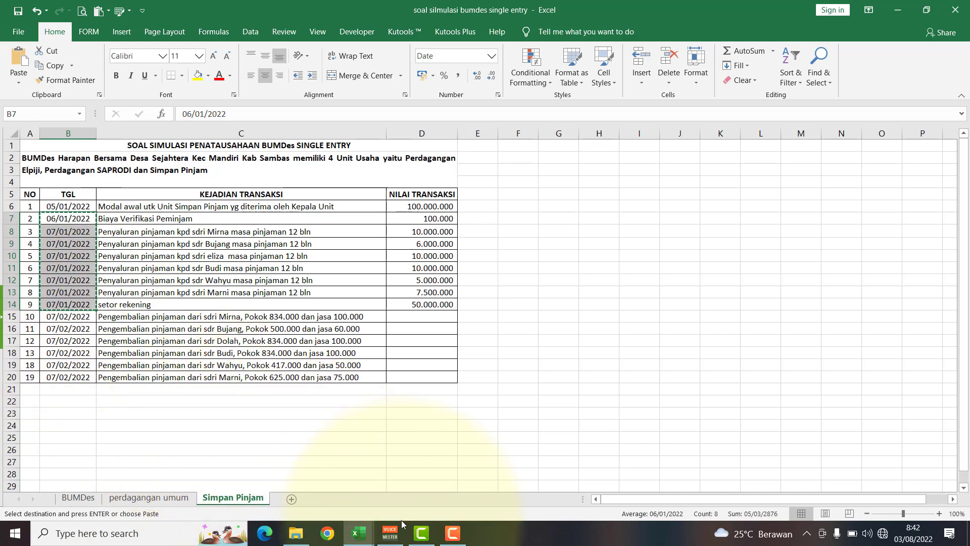
{"action": "mouse_move", "coordinate": [366, 533]}
{"action": "left_click", "coordinate": [303, 477]}
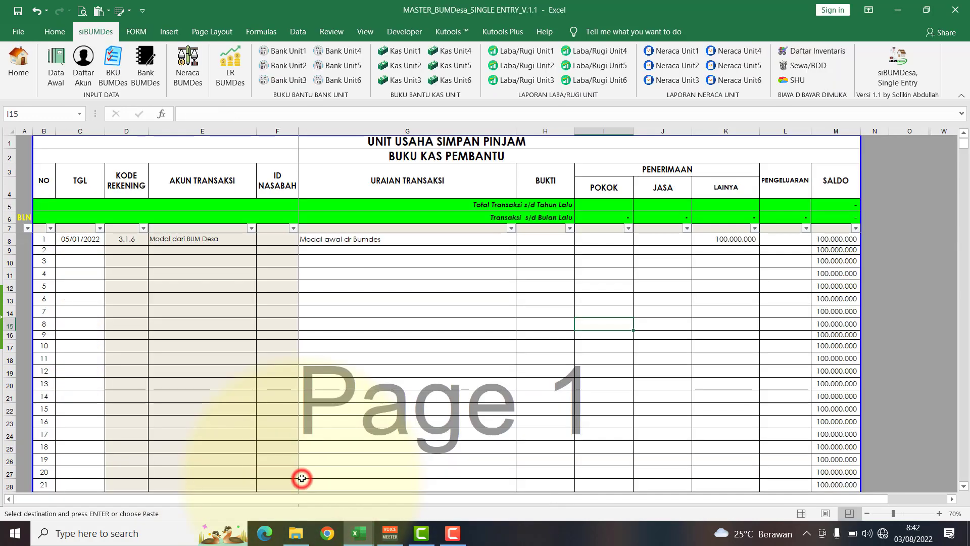
{"action": "left_click", "coordinate": [91, 253]}
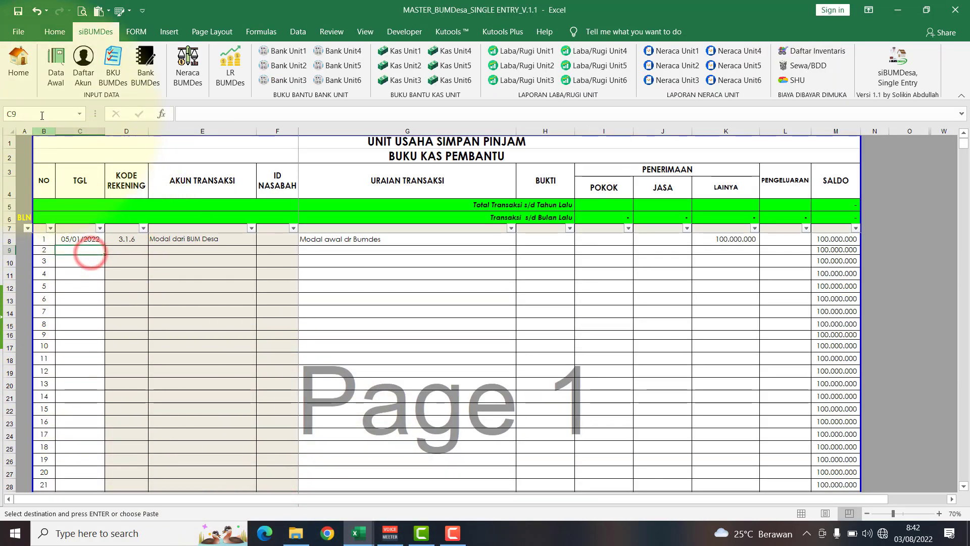
{"action": "left_click", "coordinate": [55, 31]}
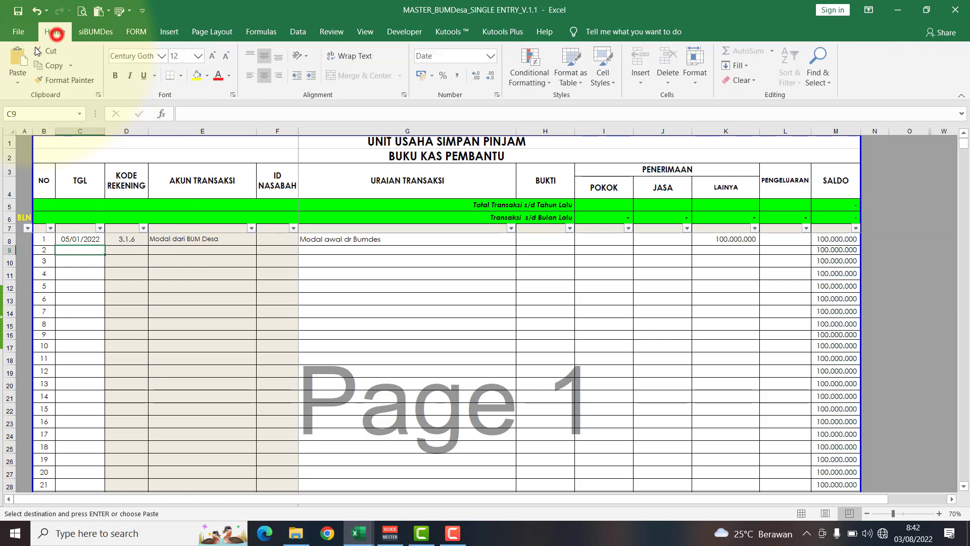
{"action": "left_click", "coordinate": [18, 77]}
{"action": "left_click", "coordinate": [15, 166]}
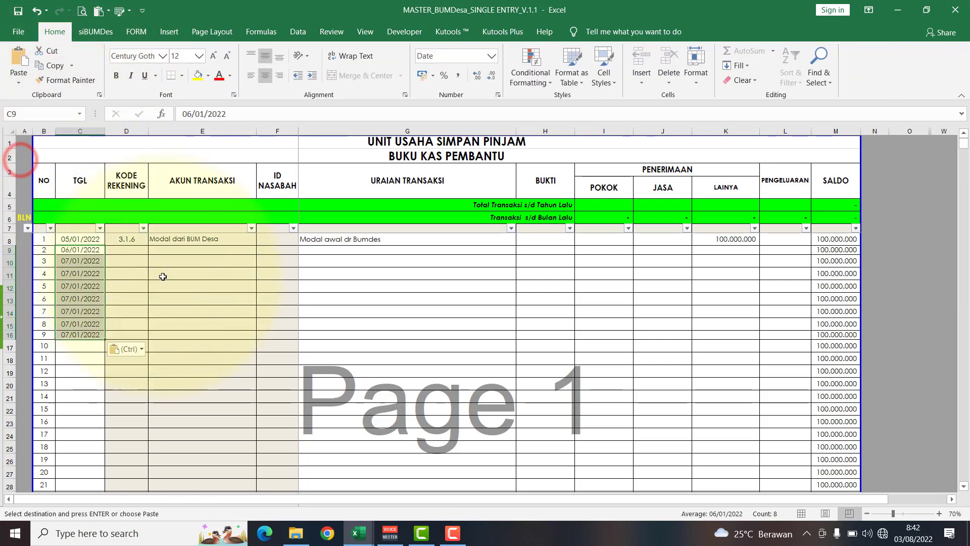
Copy descriptions C7:C13 from the exercise sheet and paste them as values into the cash book's URAIAN TRANSAKSI column from G9
{"action": "mouse_move", "coordinate": [363, 539]}
{"action": "left_click", "coordinate": [418, 481]}
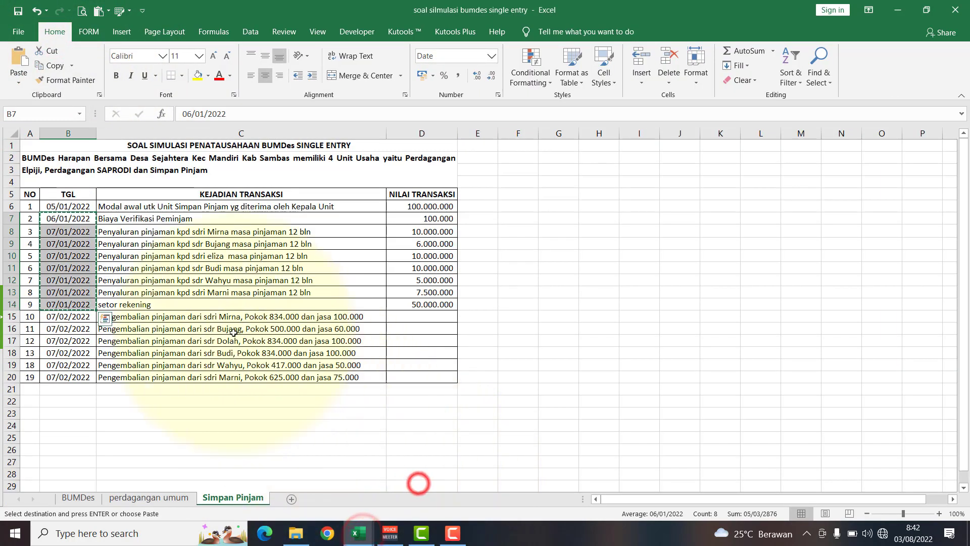
{"action": "left_click_drag", "start_coordinate": [143, 219], "coordinate": [145, 294]}
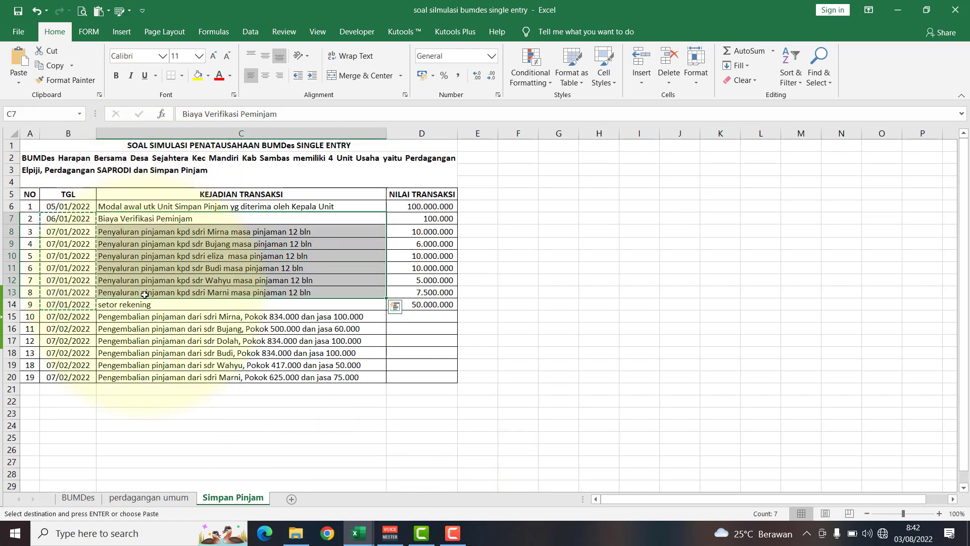
{"action": "key", "text": "ctrl+c"}
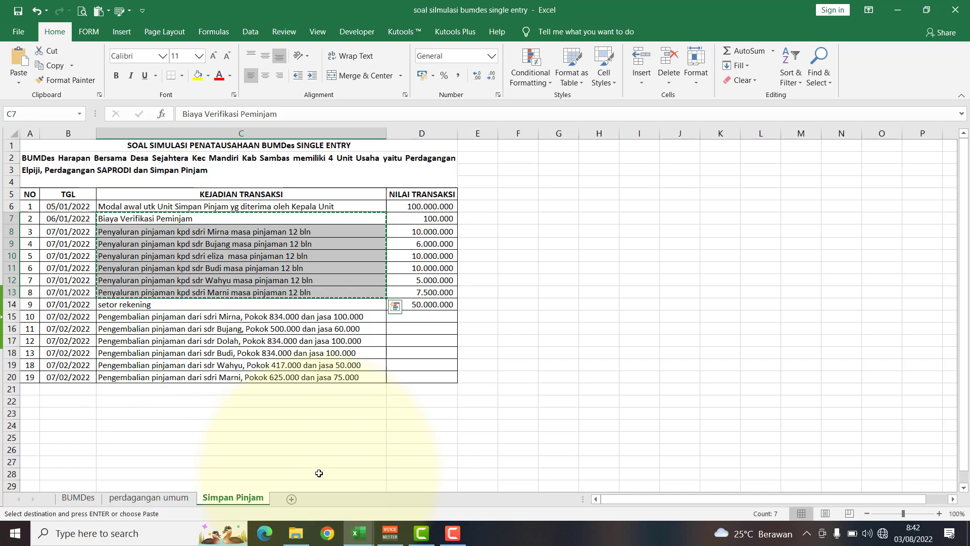
{"action": "left_click", "coordinate": [361, 534]}
{"action": "left_click", "coordinate": [299, 476]}
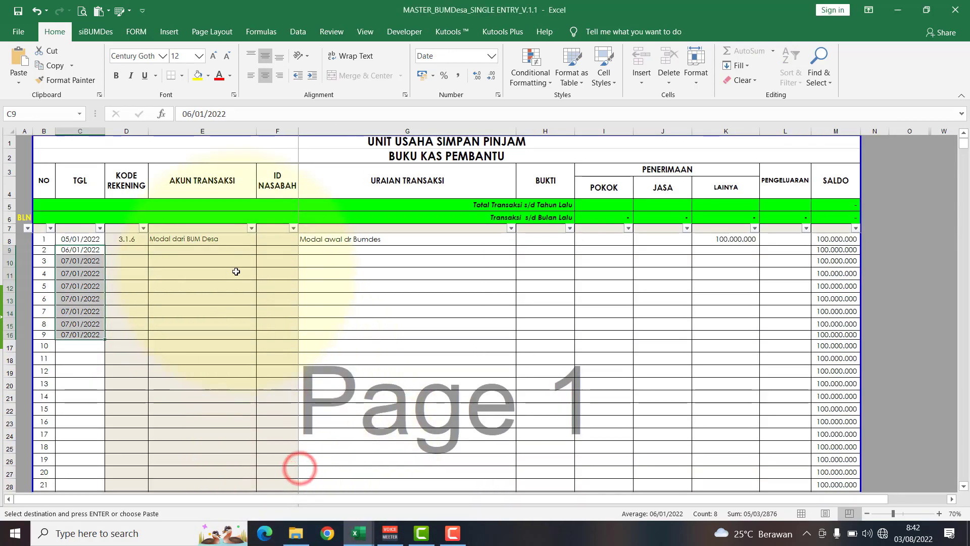
{"action": "left_click", "coordinate": [324, 253]}
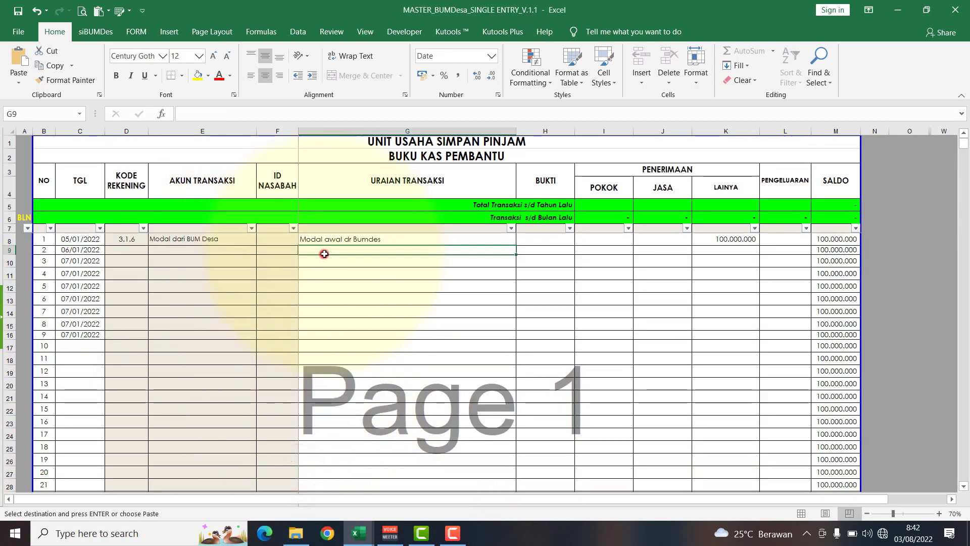
{"action": "left_click", "coordinate": [19, 76]}
{"action": "left_click", "coordinate": [17, 164]}
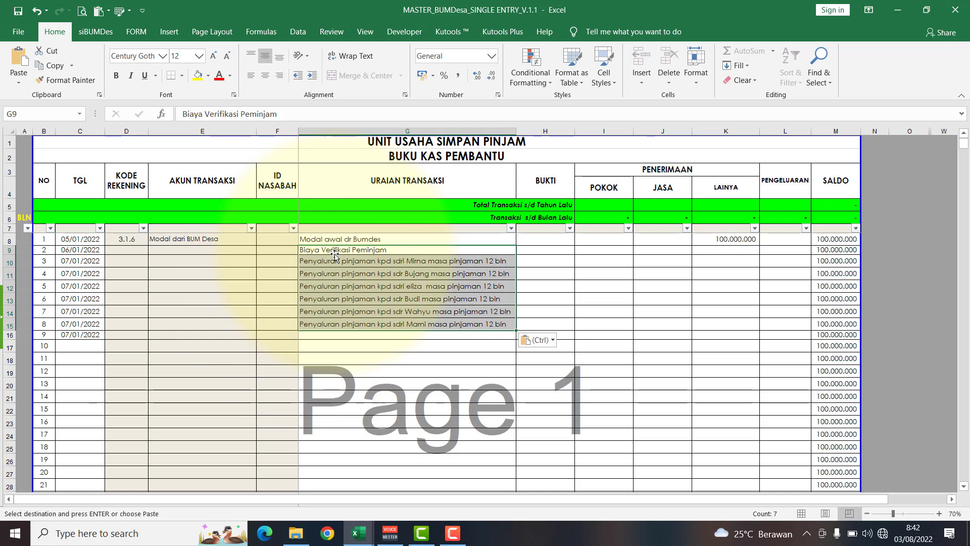
Set the transaction account of the Biaya Verifikasi Peminjam entry to "Biaya opr lainnya(Promosi, entertainment, verifikasi dan Penyehatan pinjaman)"
{"action": "left_click", "coordinate": [220, 249]}
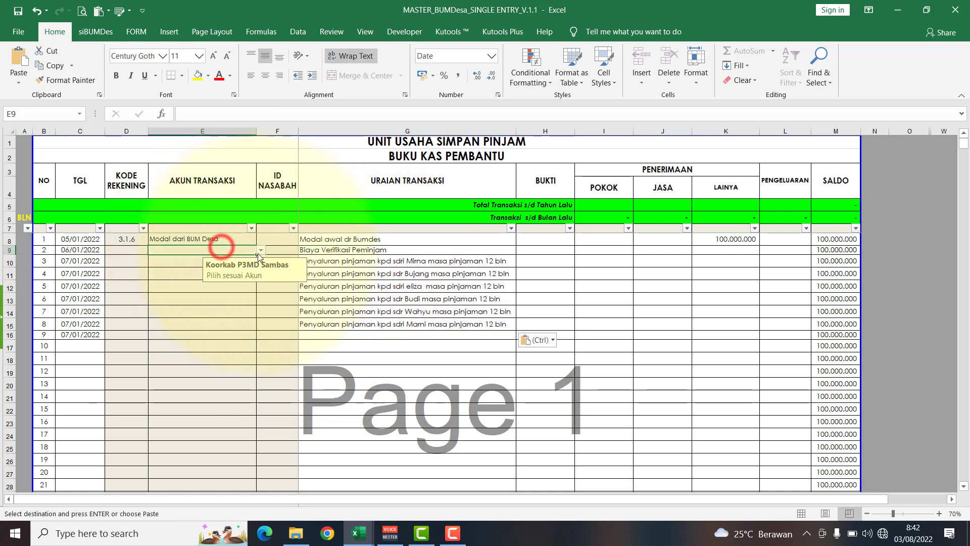
{"action": "left_click", "coordinate": [261, 250]}
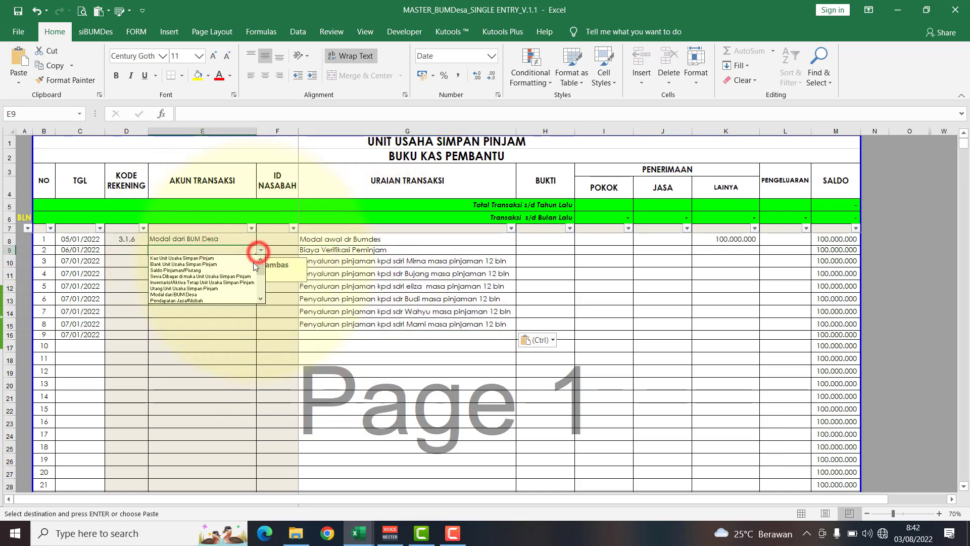
{"action": "left_click", "coordinate": [260, 298]}
{"action": "left_click", "coordinate": [261, 299]}
{"action": "left_click", "coordinate": [260, 299]}
{"action": "left_click", "coordinate": [260, 298]}
{"action": "left_click", "coordinate": [260, 299]}
{"action": "left_click", "coordinate": [261, 299]}
{"action": "left_click", "coordinate": [260, 298]}
{"action": "left_click", "coordinate": [260, 299]}
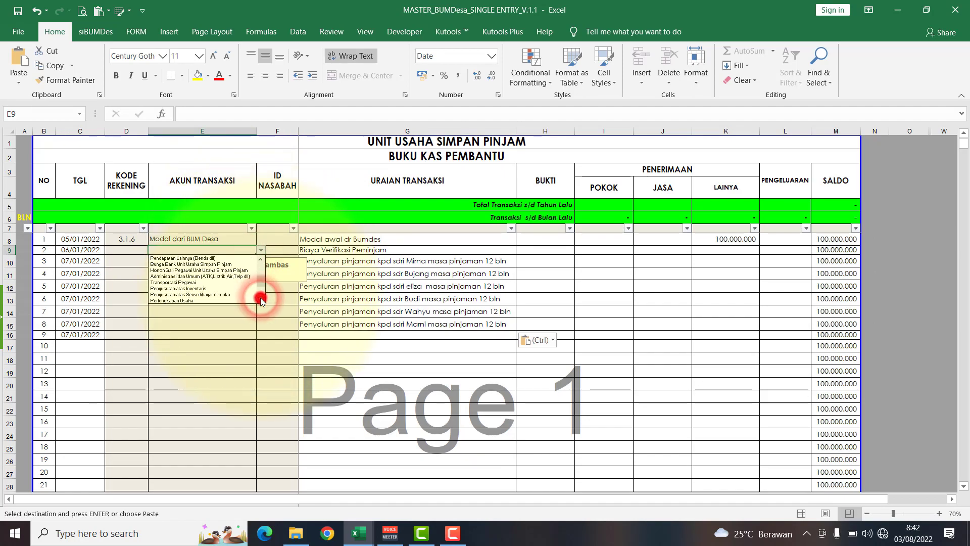
{"action": "left_click", "coordinate": [260, 299]}
{"action": "left_click", "coordinate": [260, 298]}
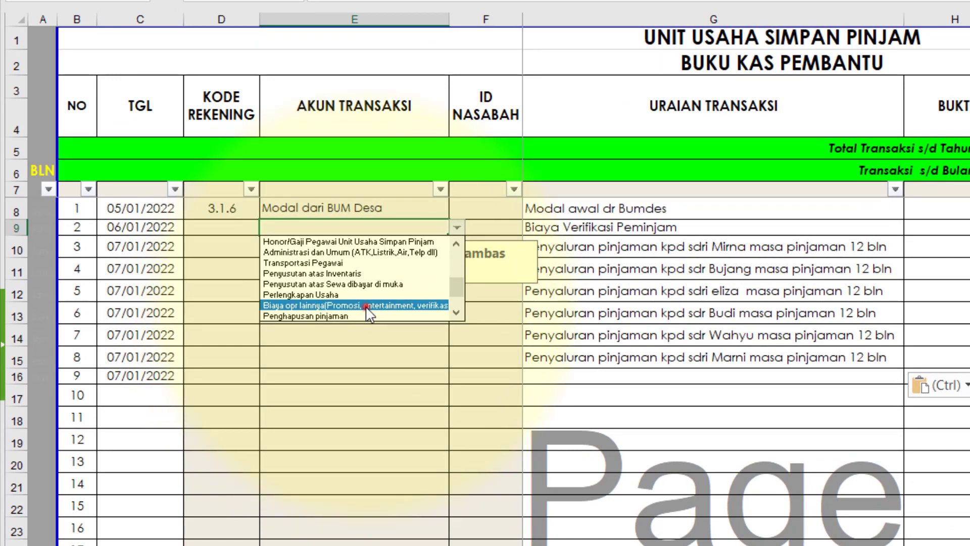
{"action": "left_click", "coordinate": [367, 305]}
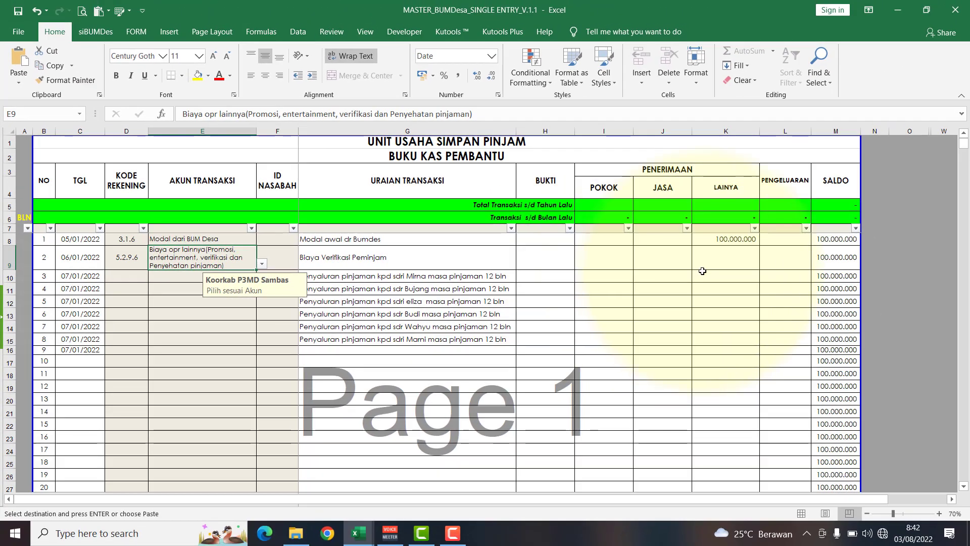
Enter 100000 as the PENGELUARAN amount of the Biaya Verifikasi Peminjam entry in L9
{"action": "left_click", "coordinate": [763, 257]}
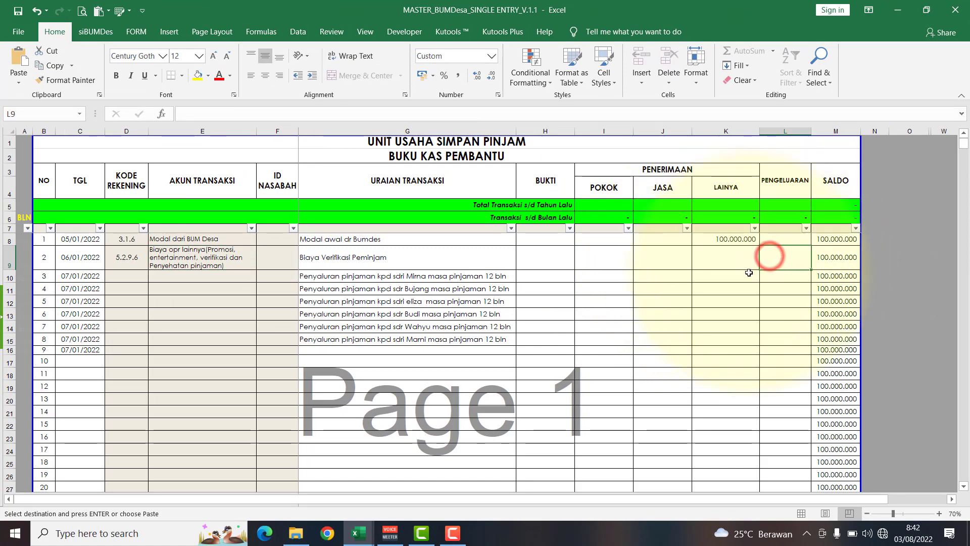
{"action": "type", "text": "100000"}
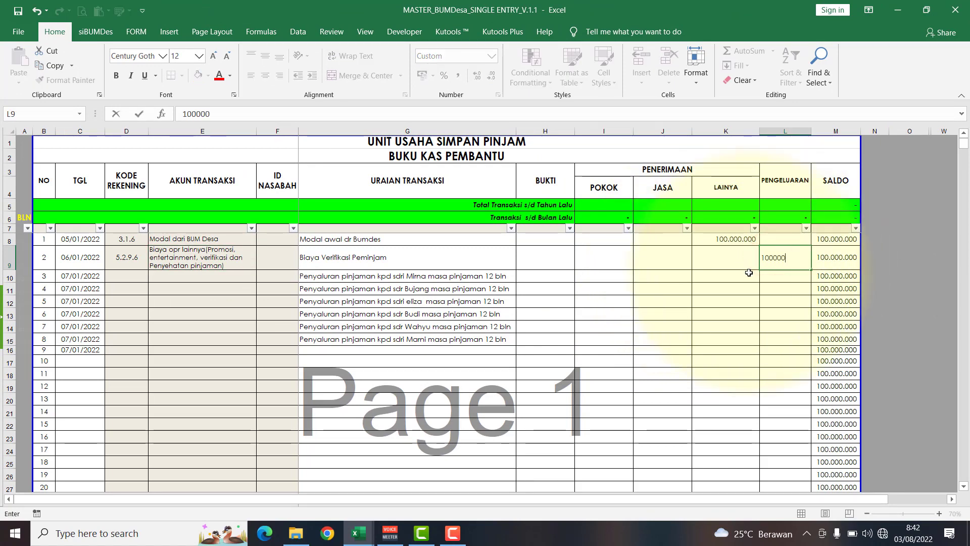
{"action": "key", "text": "Return"}
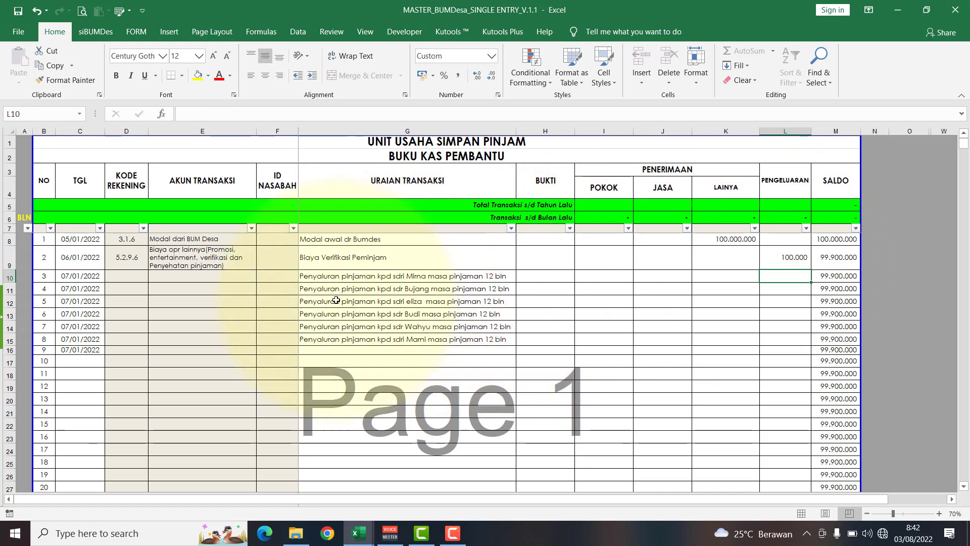
Copy loan amounts D8:D13 from the exercise sheet and paste them as values into the cash book's PENGELUARAN column from L10
{"action": "left_click", "coordinate": [361, 539]}
{"action": "left_click", "coordinate": [396, 484]}
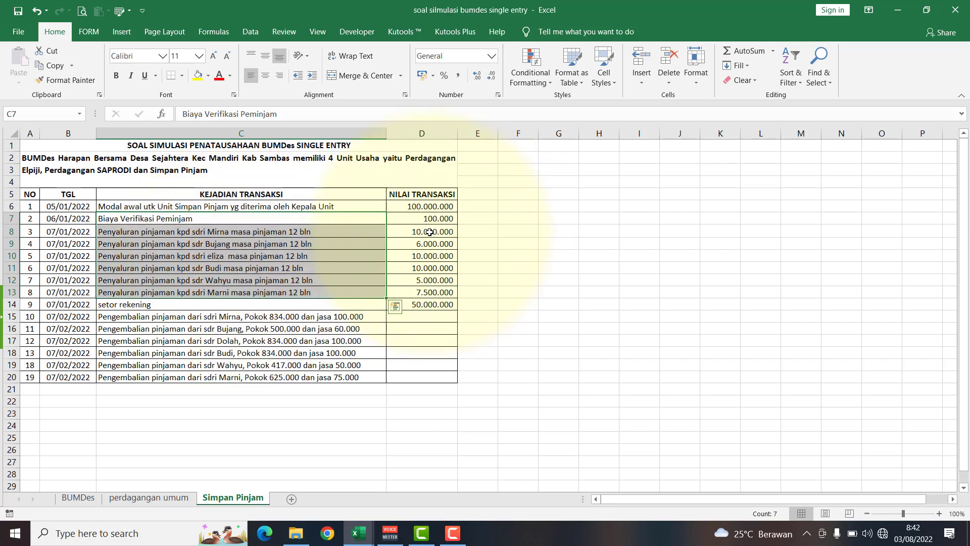
{"action": "left_click_drag", "start_coordinate": [429, 232], "coordinate": [428, 292]}
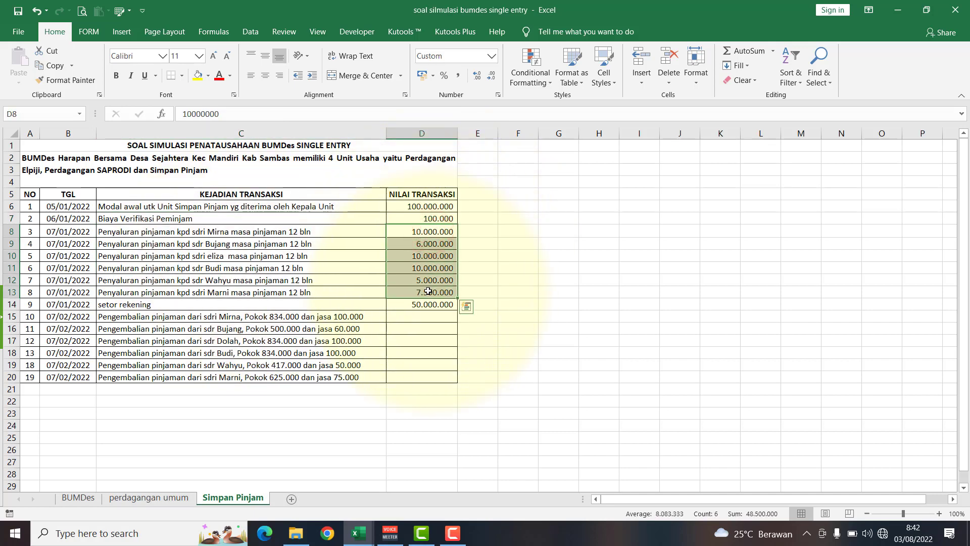
{"action": "key", "text": "ctrl+c"}
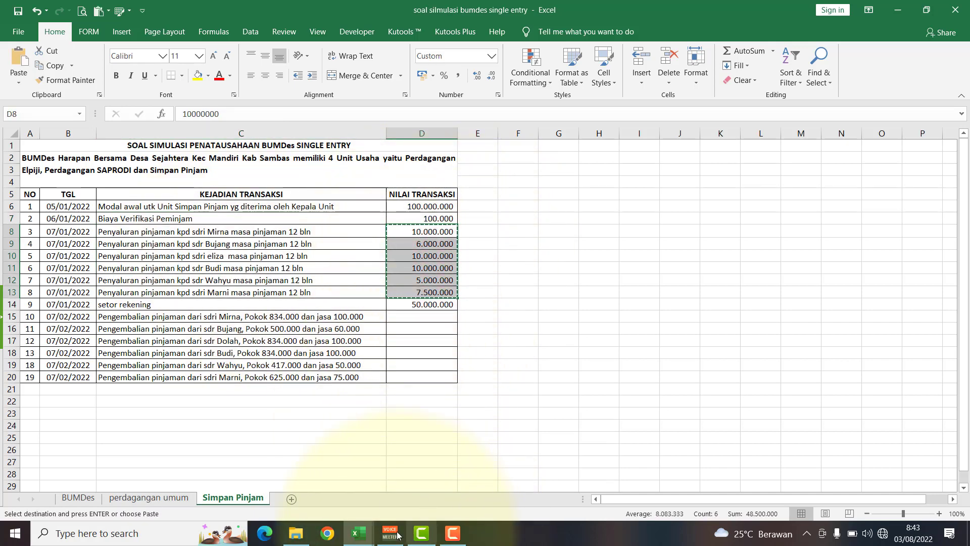
{"action": "mouse_move", "coordinate": [359, 534]}
{"action": "left_click", "coordinate": [303, 493]}
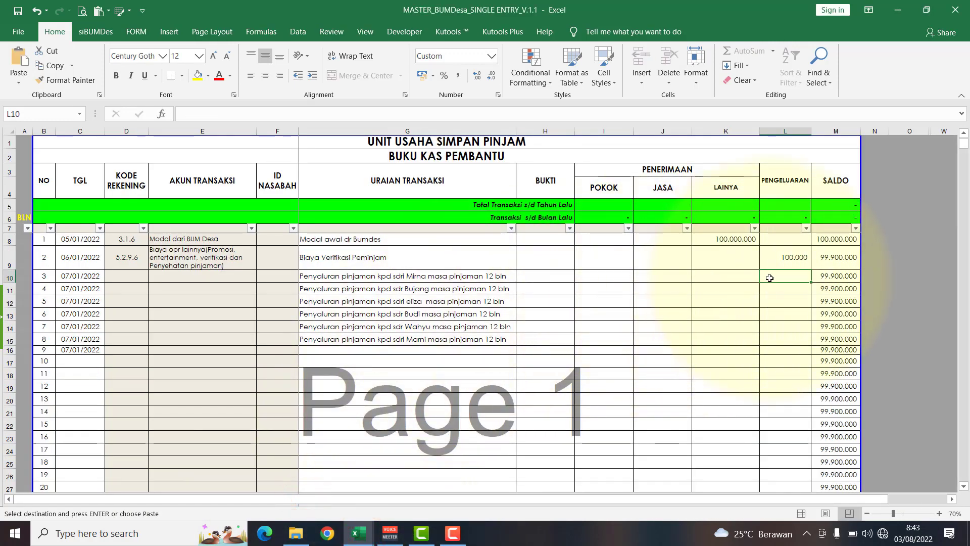
{"action": "left_click", "coordinate": [18, 80]}
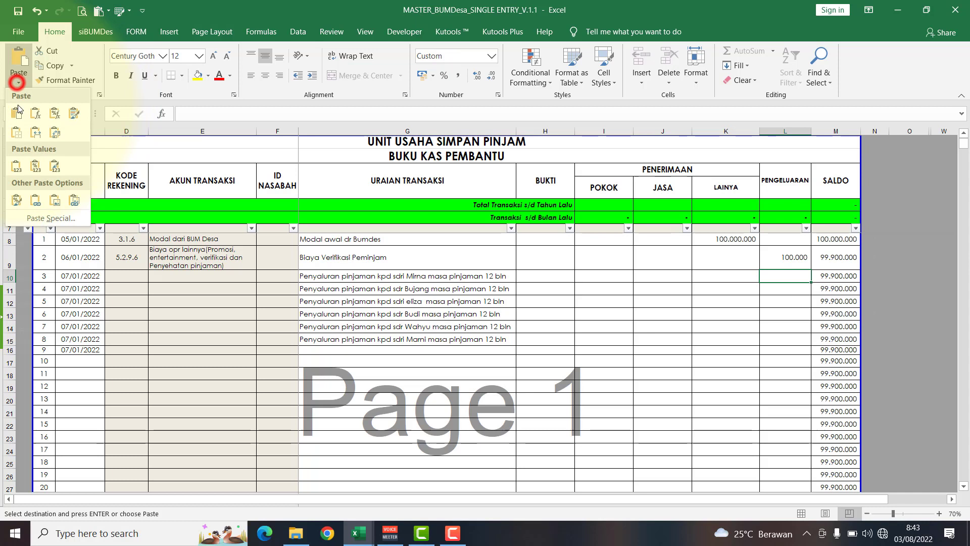
{"action": "left_click", "coordinate": [18, 165]}
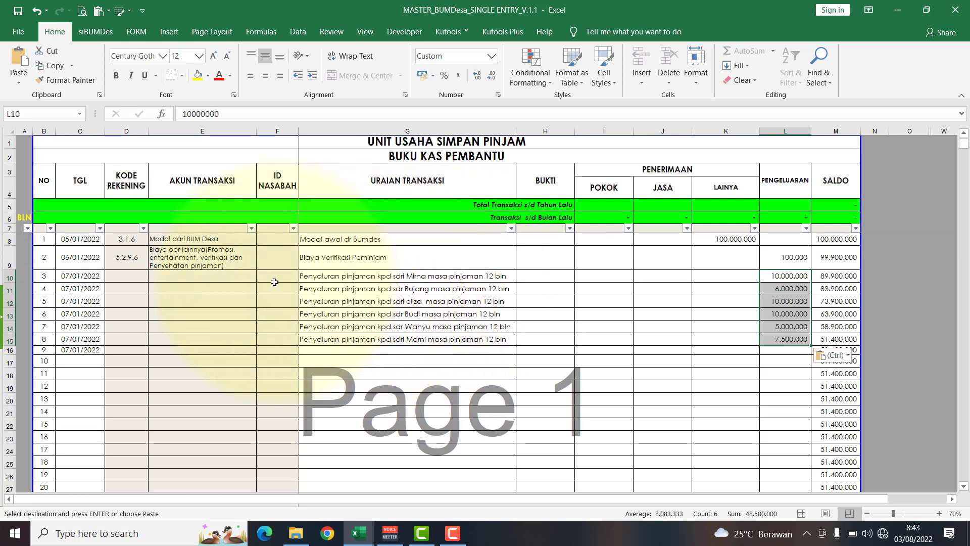
Set the transaction account of the first loan disbursement in E10 to Saldo Pinjaman/Piutang
{"action": "left_click", "coordinate": [232, 279]}
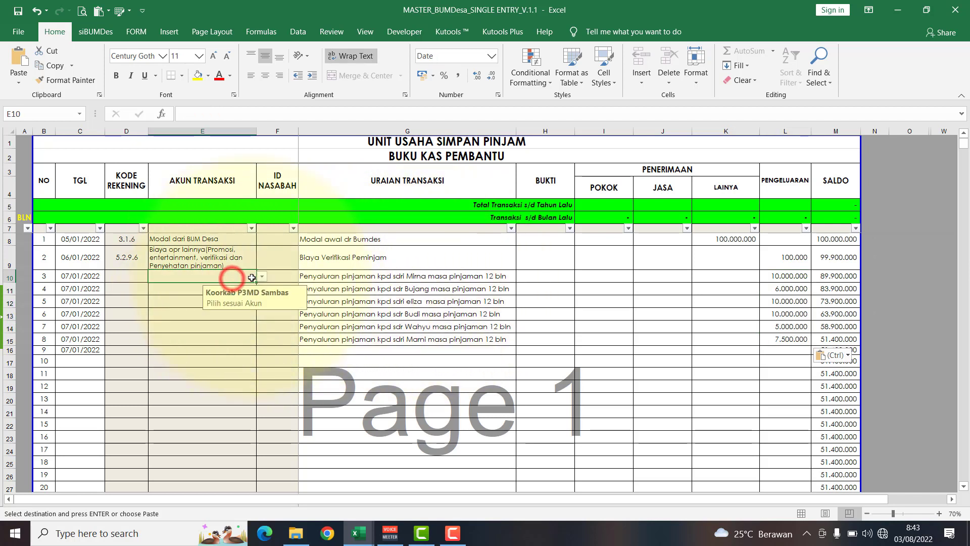
{"action": "left_click", "coordinate": [261, 276]}
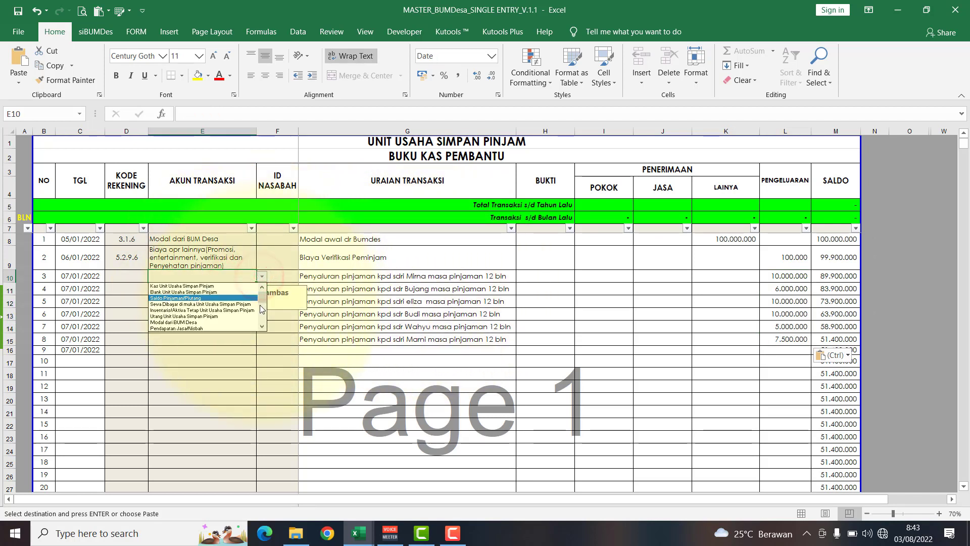
{"action": "left_click", "coordinate": [212, 298]}
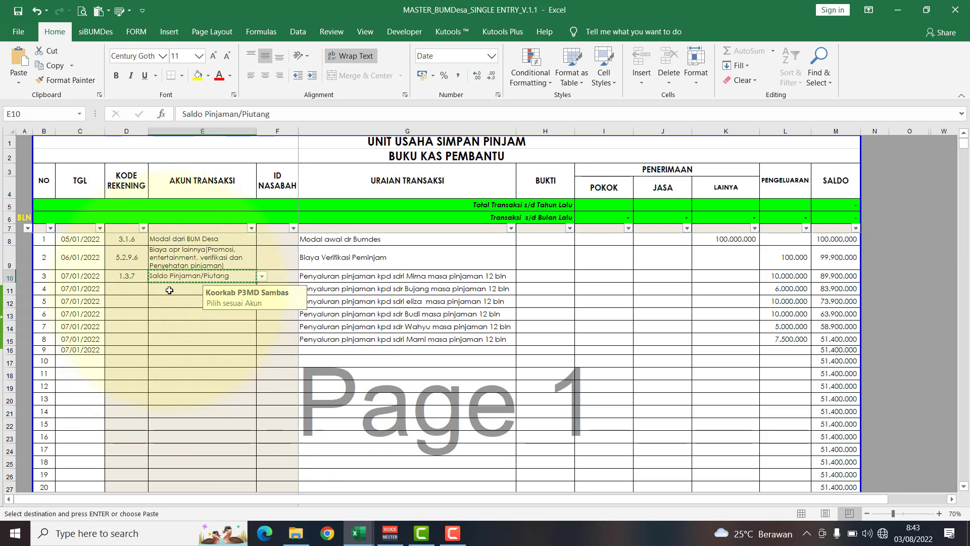
Paste the copied Saldo Pinjaman/Piutang account into E11:E15 for the remaining loan disbursements
{"action": "left_click_drag", "start_coordinate": [169, 289], "coordinate": [181, 341]}
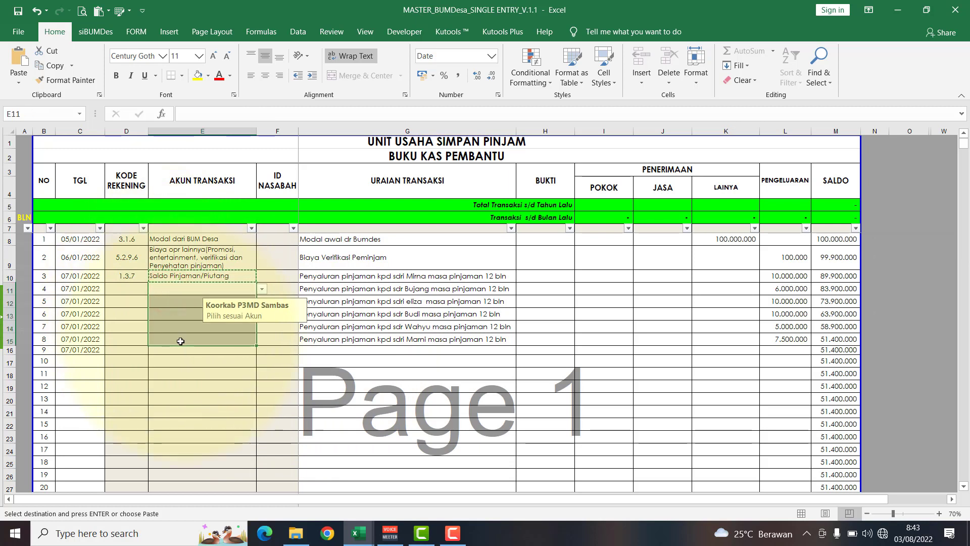
{"action": "key", "text": "ctrl+v"}
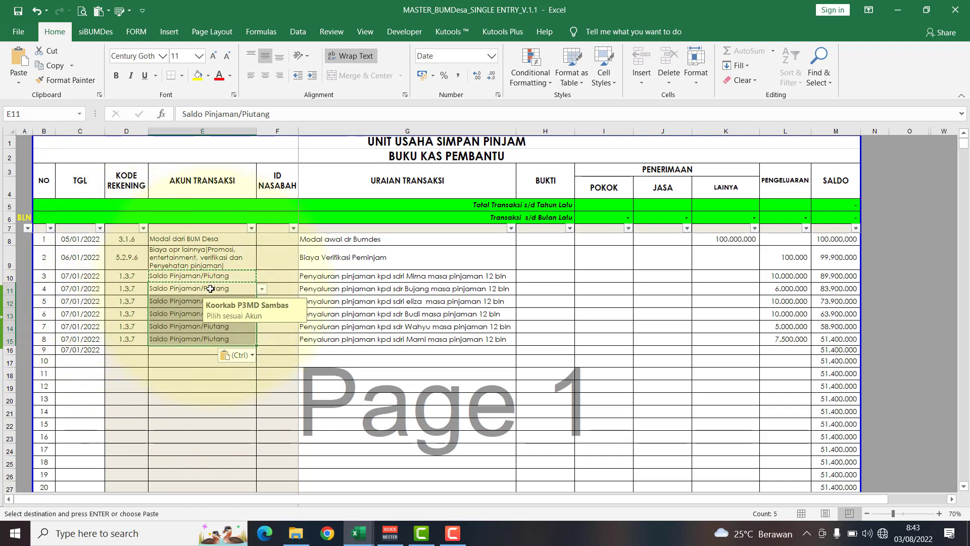
{"action": "key", "text": "Escape"}
{"action": "left_click", "coordinate": [793, 276]}
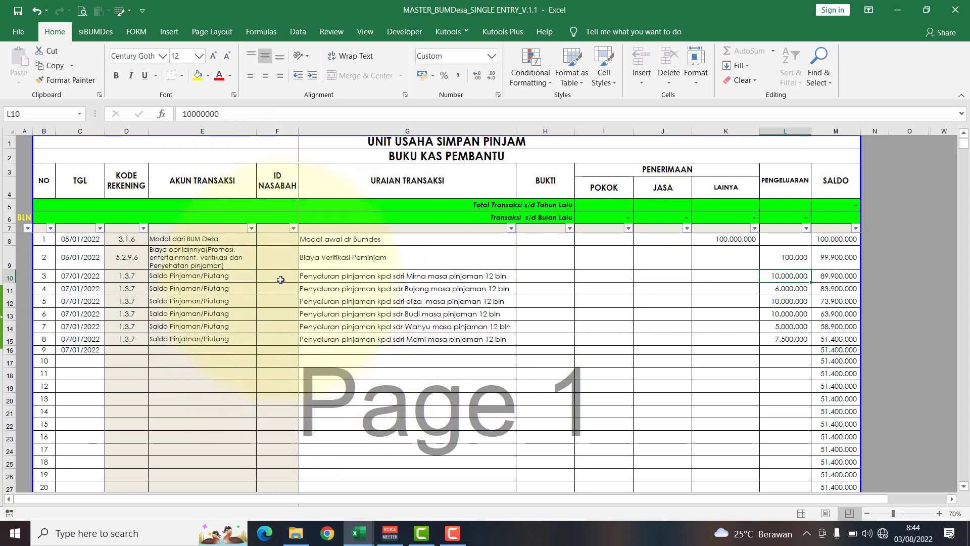
{"action": "left_click_drag", "start_coordinate": [281, 279], "coordinate": [281, 340]}
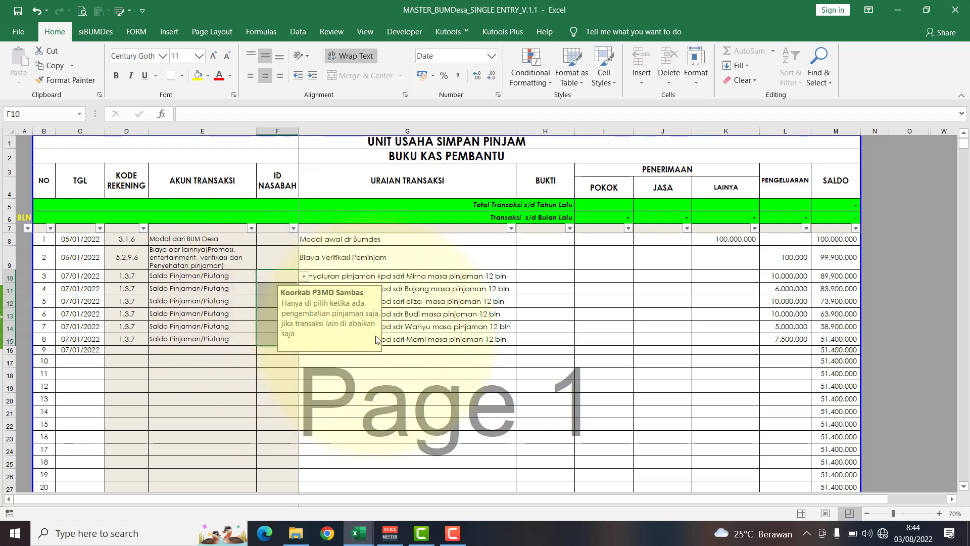
{"action": "left_click", "coordinate": [429, 322]}
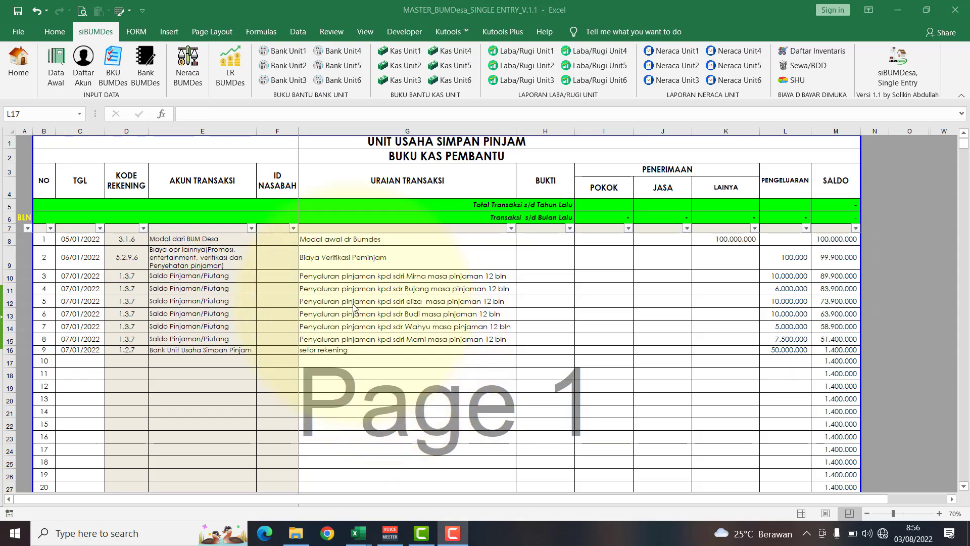
Open the savings-and-loan customer data sheet, ISI DATA NASABAH SIMPAN PINJAM, from the siBUMDes home page
{"action": "left_click", "coordinate": [377, 290]}
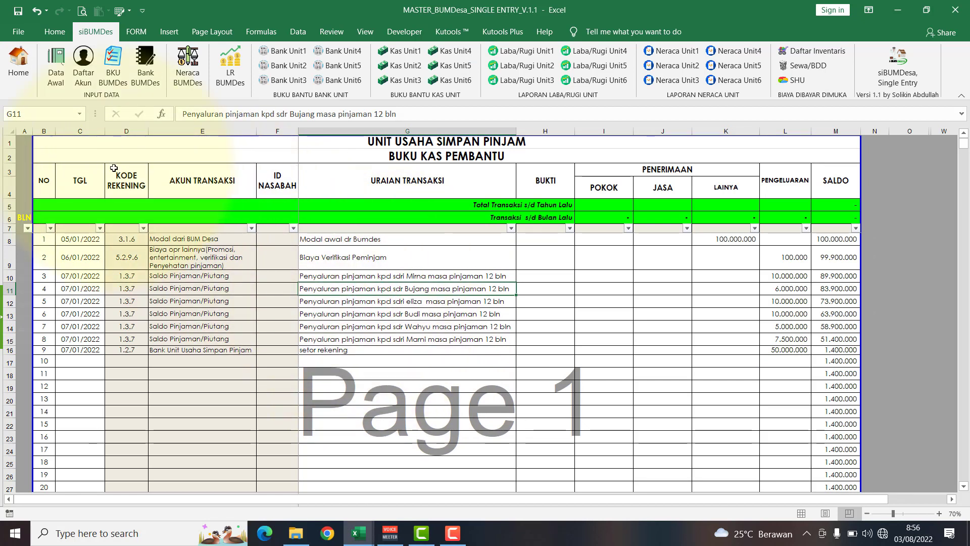
{"action": "left_click", "coordinate": [19, 70]}
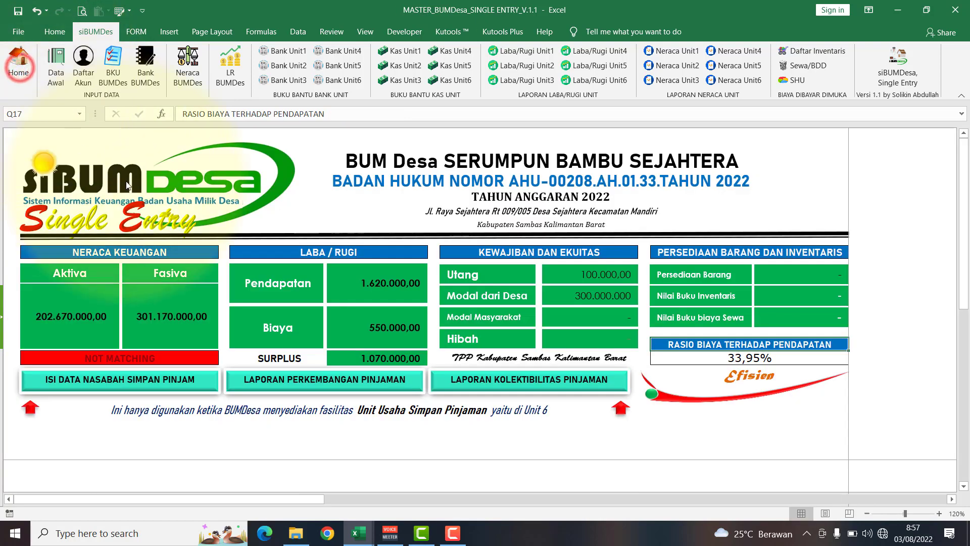
{"action": "left_click", "coordinate": [121, 384]}
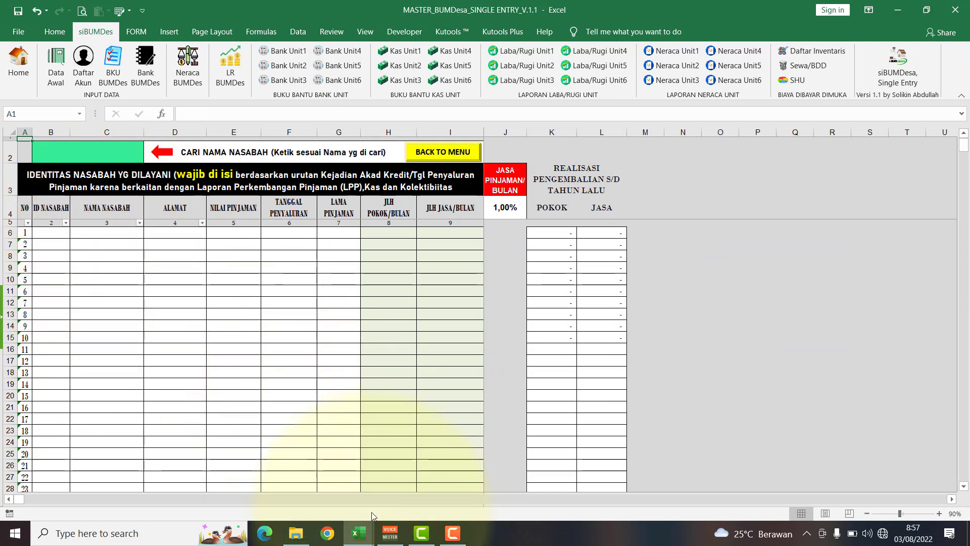
Check the borrowers in the exercise workbook and enter the first three borrowers' names in NAMA NASABAH cells C6:C8
{"action": "mouse_move", "coordinate": [367, 534]}
{"action": "left_click", "coordinate": [409, 486]}
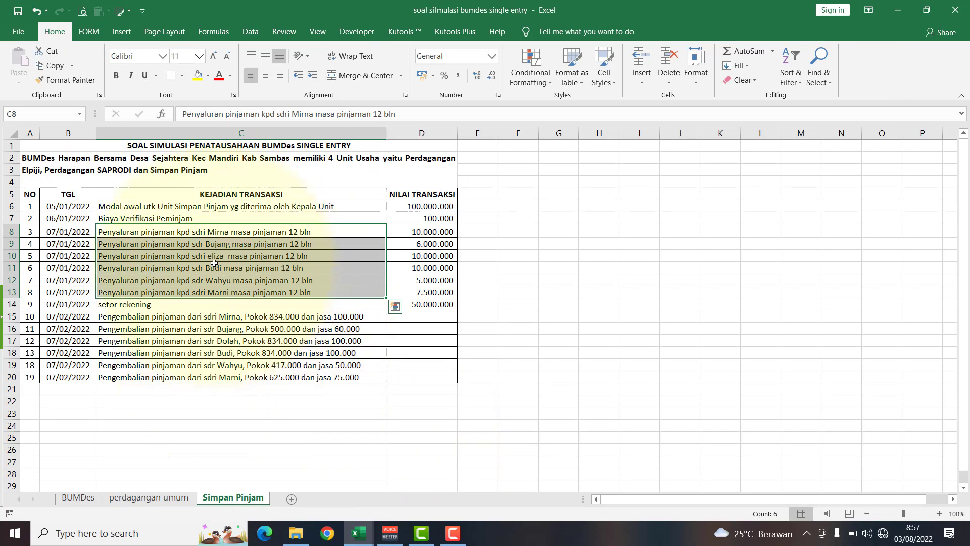
{"action": "mouse_move", "coordinate": [359, 534]}
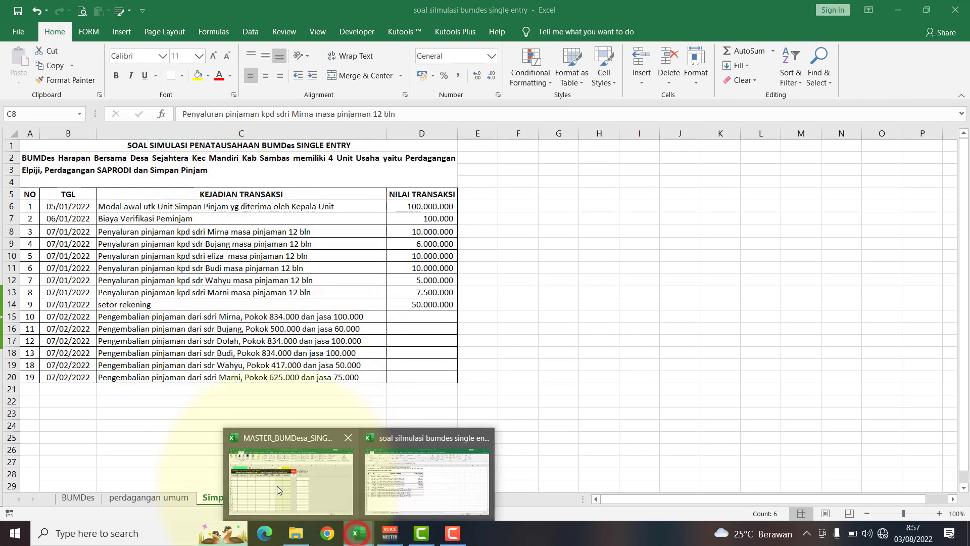
{"action": "left_click", "coordinate": [272, 468]}
{"action": "left_click", "coordinate": [118, 234]}
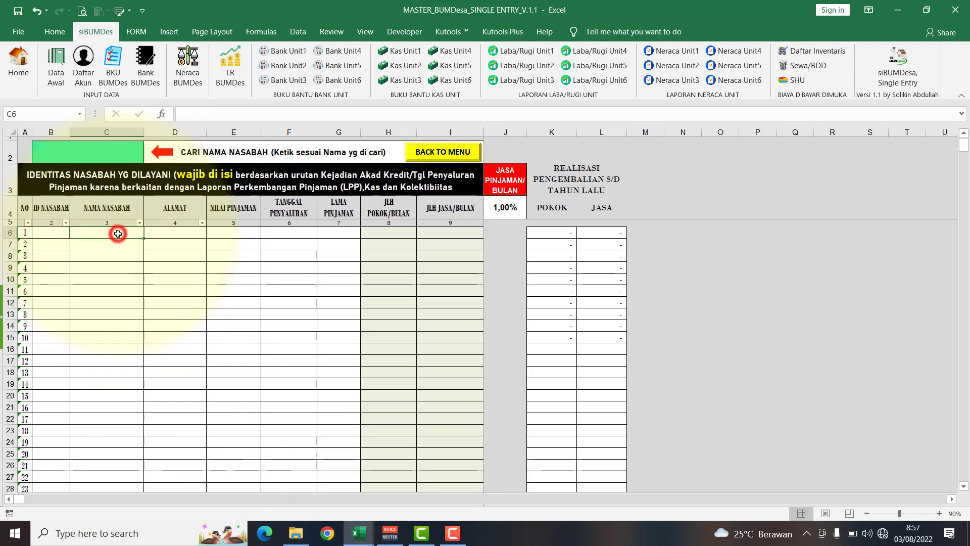
{"action": "type", "text": "Mirna"}
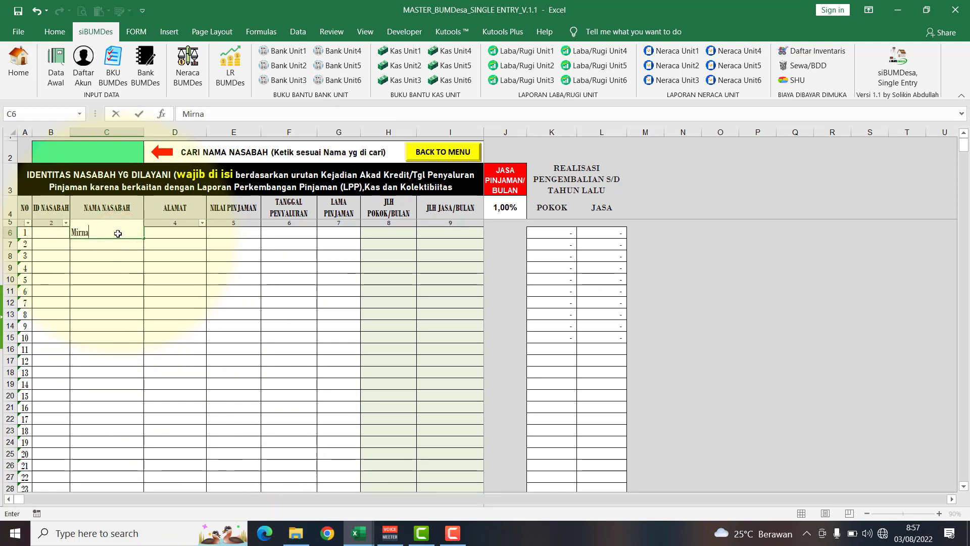
{"action": "key", "text": "Return"}
{"action": "type", "text": "Bujang"}
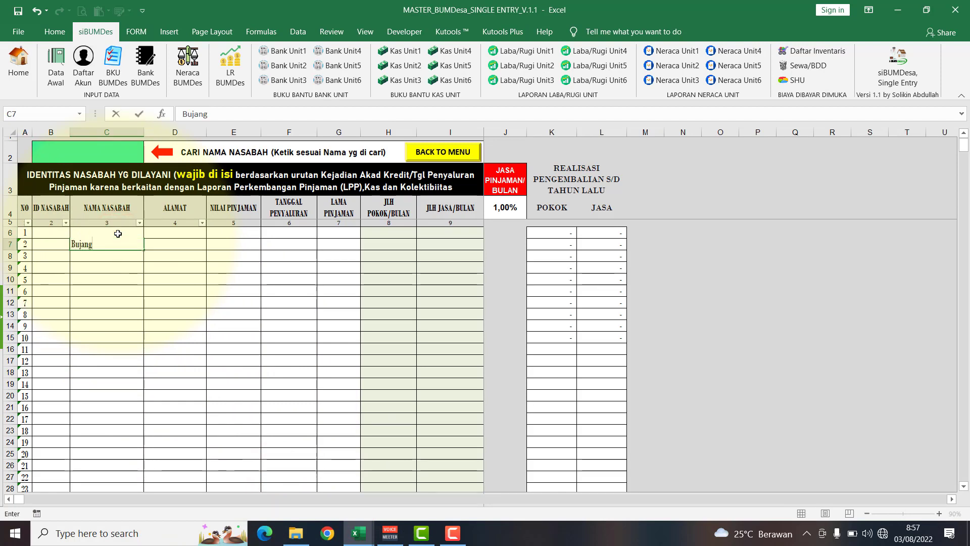
{"action": "key", "text": "Return"}
{"action": "type", "text": "Eliza"}
{"action": "key", "text": "Return"}
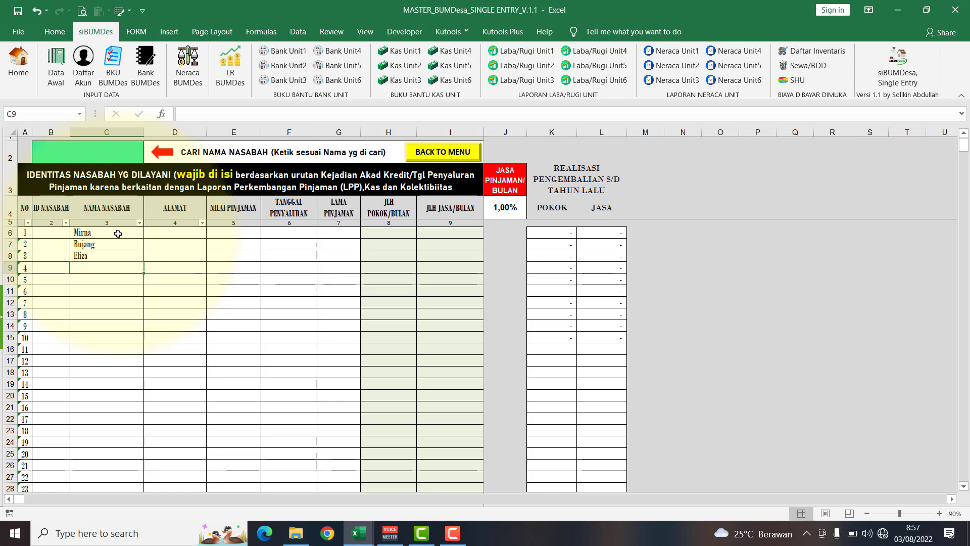
Check the exercise workbook again and enter the remaining three borrowers' names in NAMA NASABAH cells C9:C11
{"action": "left_click", "coordinate": [359, 532]}
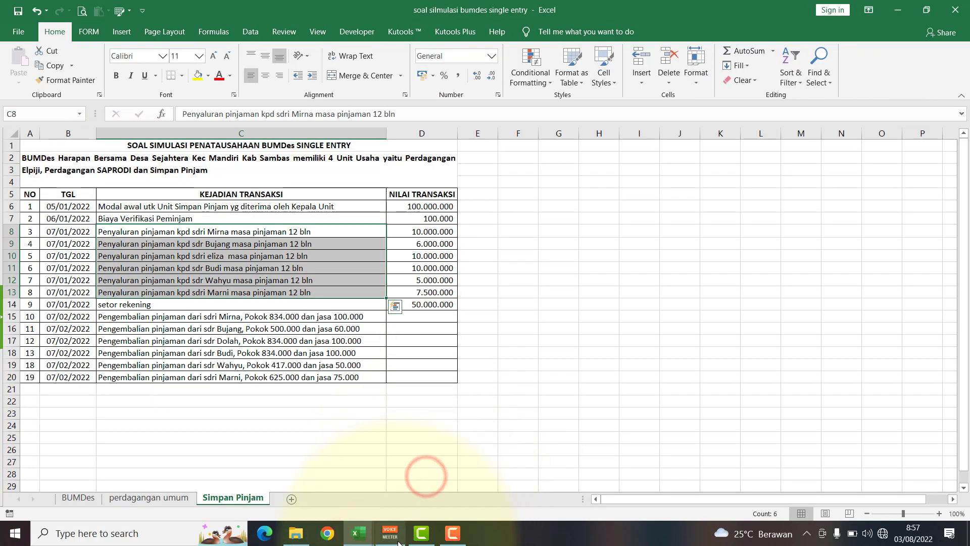
{"action": "mouse_move", "coordinate": [358, 531]}
{"action": "left_click", "coordinate": [311, 488]}
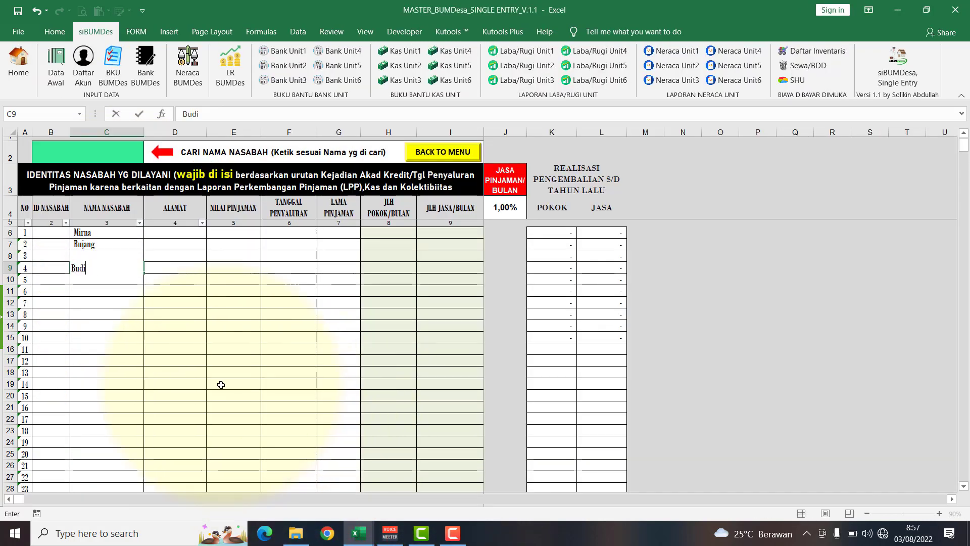
{"action": "key", "text": "Return"}
{"action": "type", "text": "Wahyu"}
{"action": "key", "text": "Return"}
{"action": "type", "text": "Marni"}
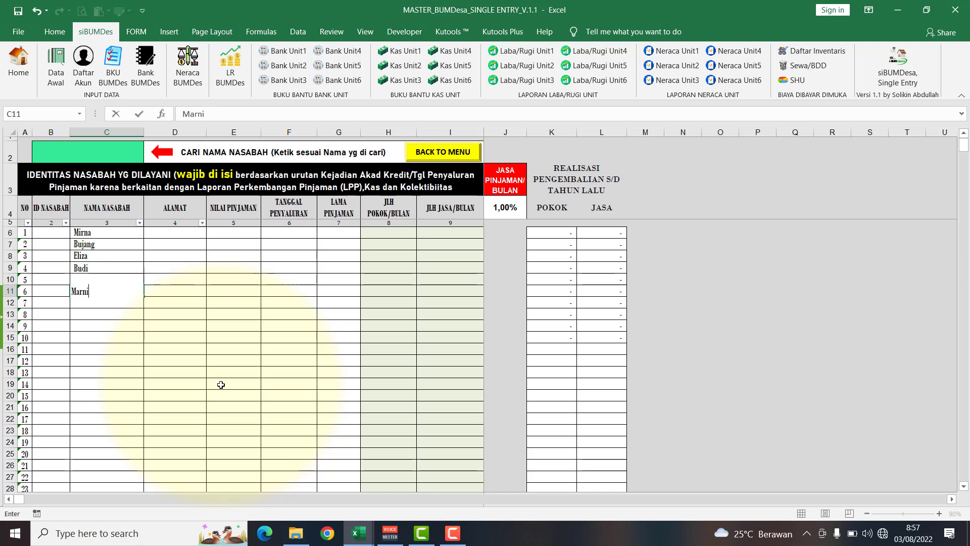
{"action": "key", "text": "Return"}
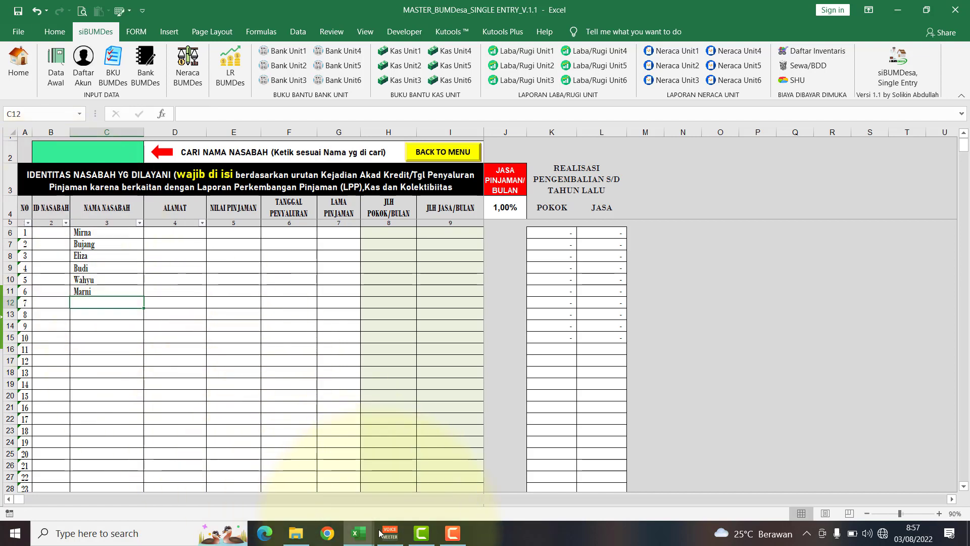
Copy loan amounts D8:D13 from the exercise sheet and paste them as values into the NILAI PINJAMAN column from E6
{"action": "mouse_move", "coordinate": [350, 537]}
{"action": "left_click", "coordinate": [393, 481]}
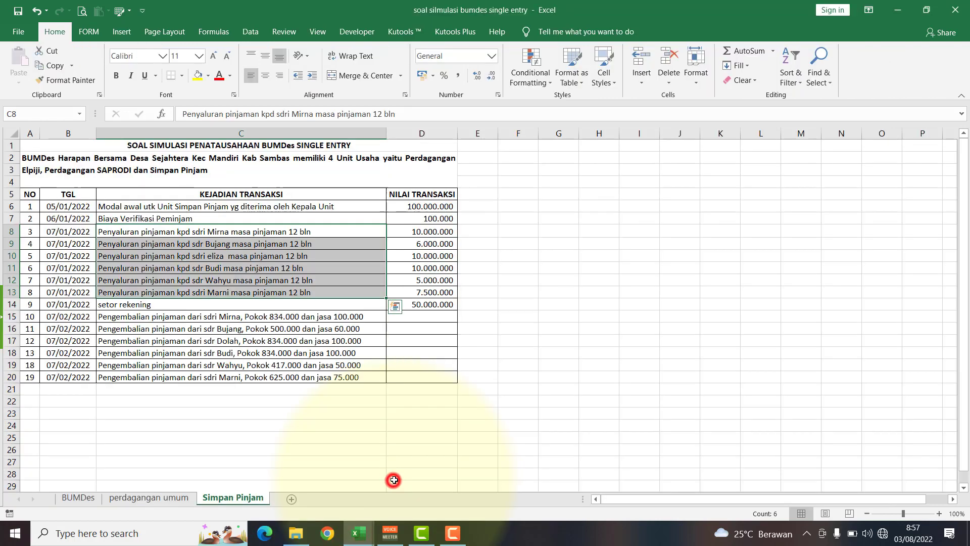
{"action": "left_click_drag", "start_coordinate": [412, 231], "coordinate": [413, 289]}
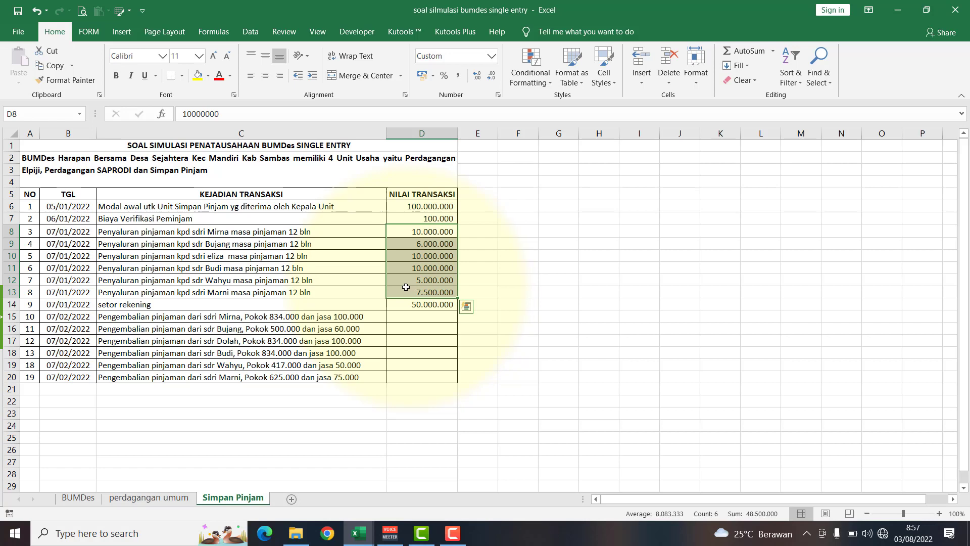
{"action": "key", "text": "ctrl+c"}
{"action": "mouse_move", "coordinate": [358, 533]}
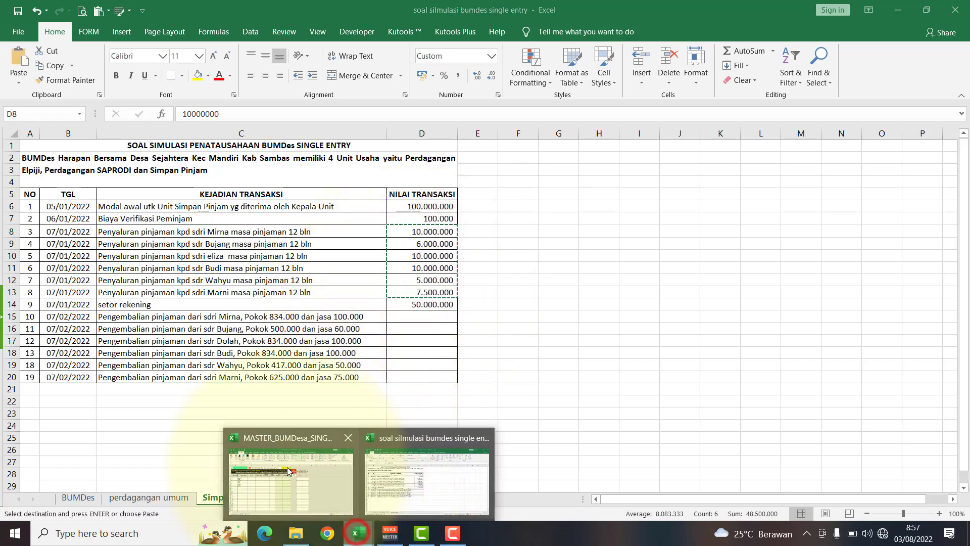
{"action": "left_click", "coordinate": [287, 465]}
{"action": "left_click", "coordinate": [234, 232]}
{"action": "left_click", "coordinate": [55, 32]}
{"action": "left_click", "coordinate": [19, 84]}
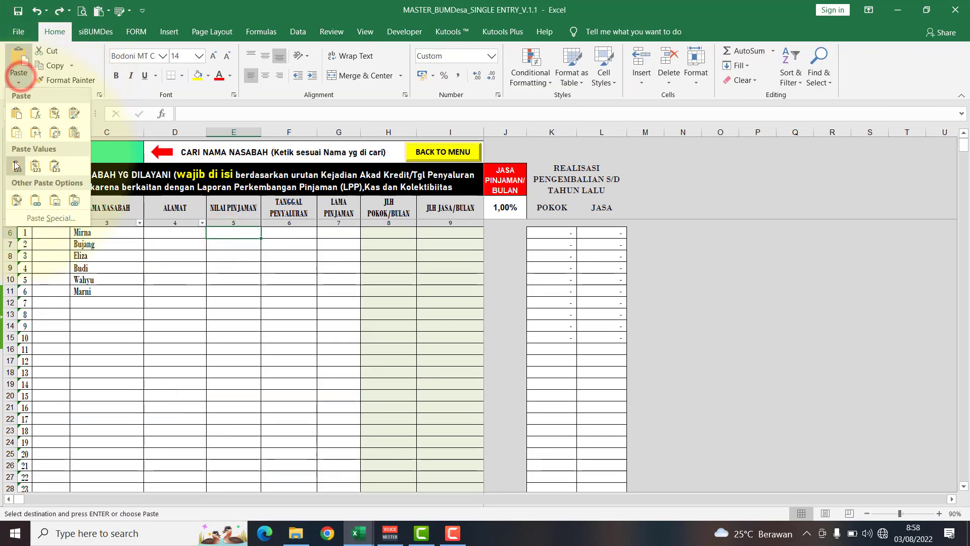
{"action": "left_click", "coordinate": [13, 160]}
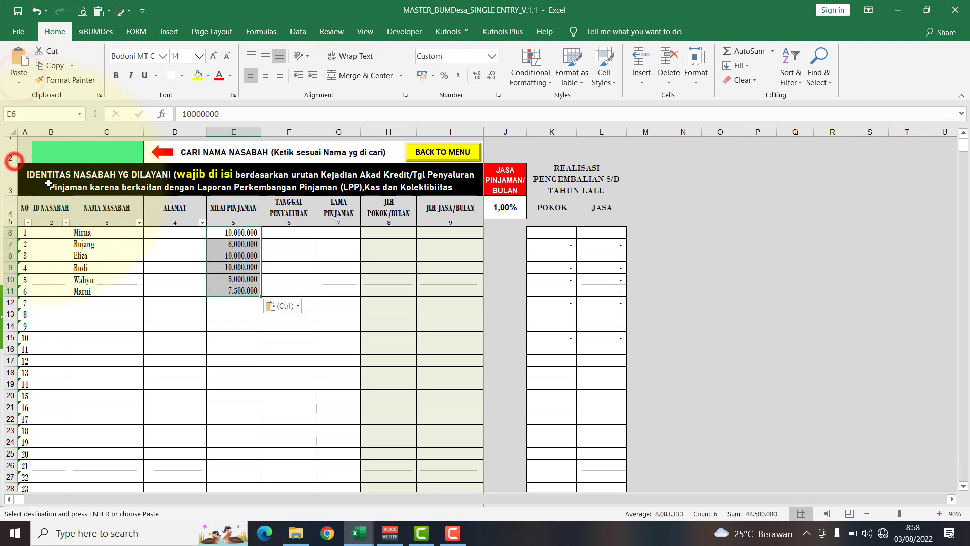
Copy dates B8:B13 from the exercise sheet and paste them as values into the TANGGAL PENYALURAN column from F6
{"action": "left_click", "coordinate": [290, 236]}
{"action": "left_click", "coordinate": [356, 534]}
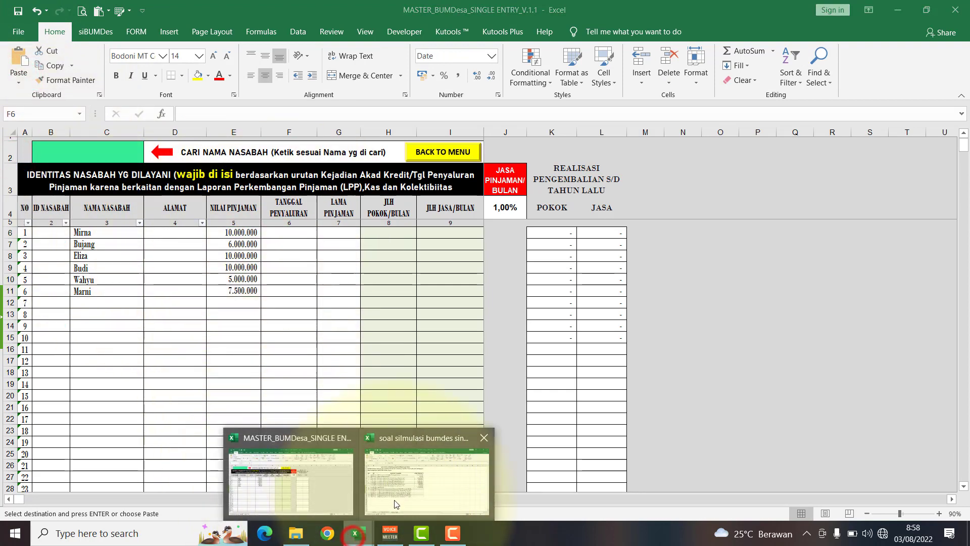
{"action": "left_click", "coordinate": [395, 504]}
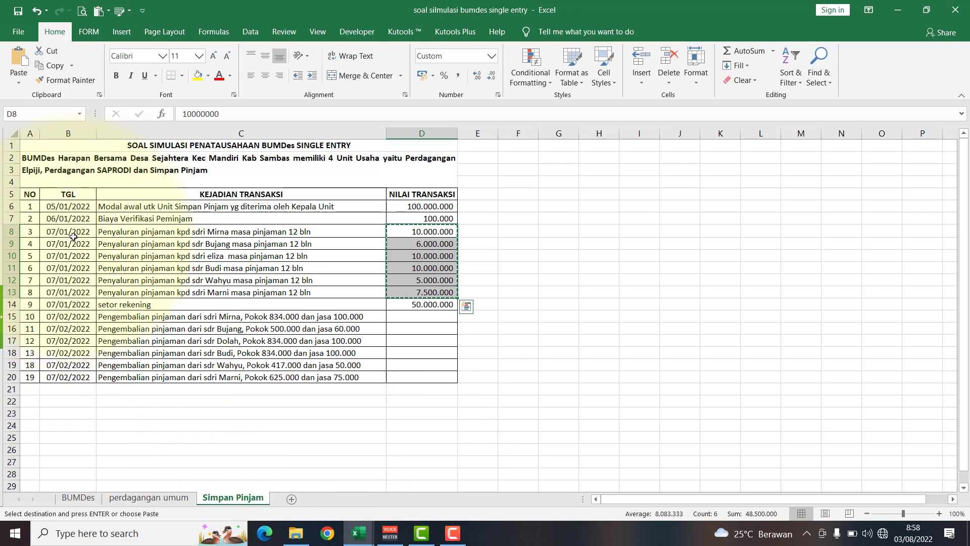
{"action": "left_click_drag", "start_coordinate": [73, 231], "coordinate": [70, 289]}
{"action": "key", "text": "ctrl+c"}
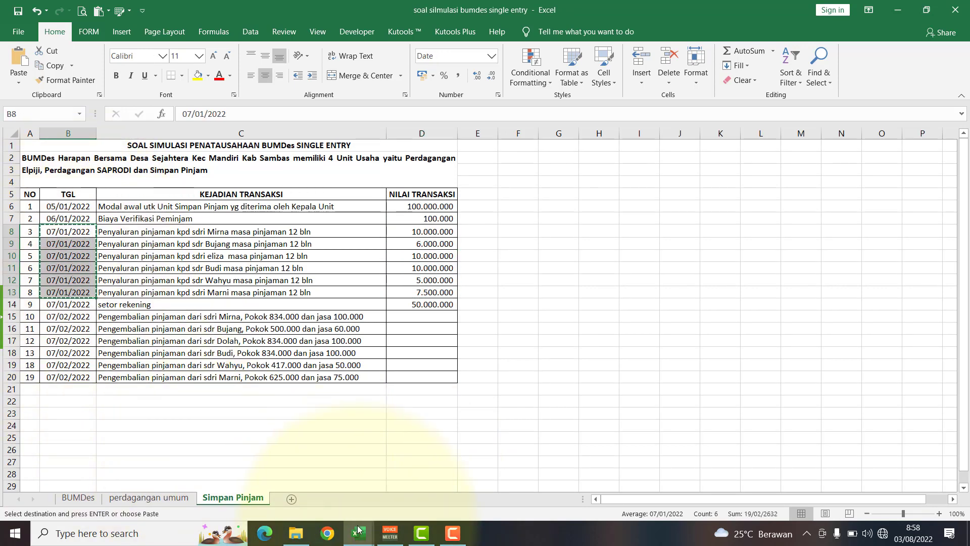
{"action": "left_click", "coordinate": [358, 534]}
{"action": "left_click", "coordinate": [295, 486]}
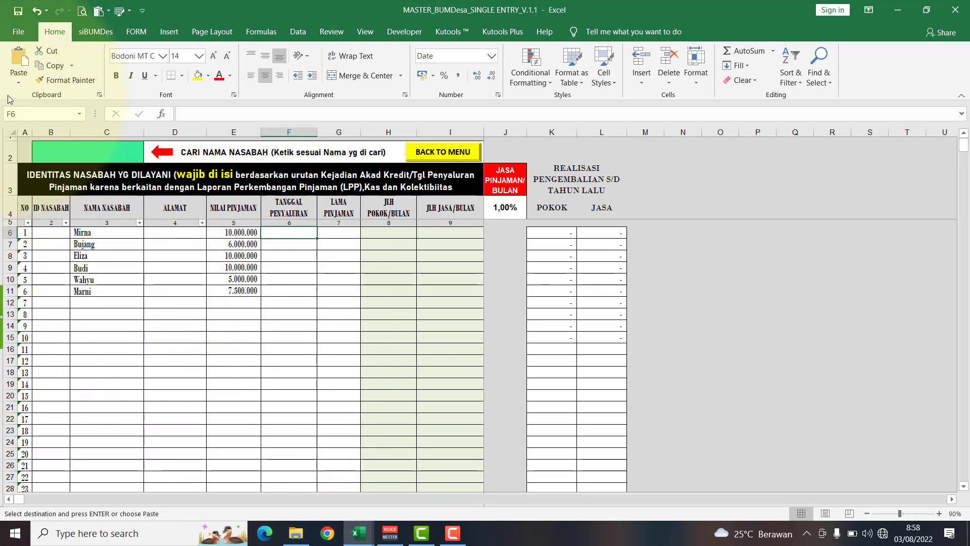
{"action": "left_click", "coordinate": [19, 82]}
{"action": "left_click", "coordinate": [17, 165]}
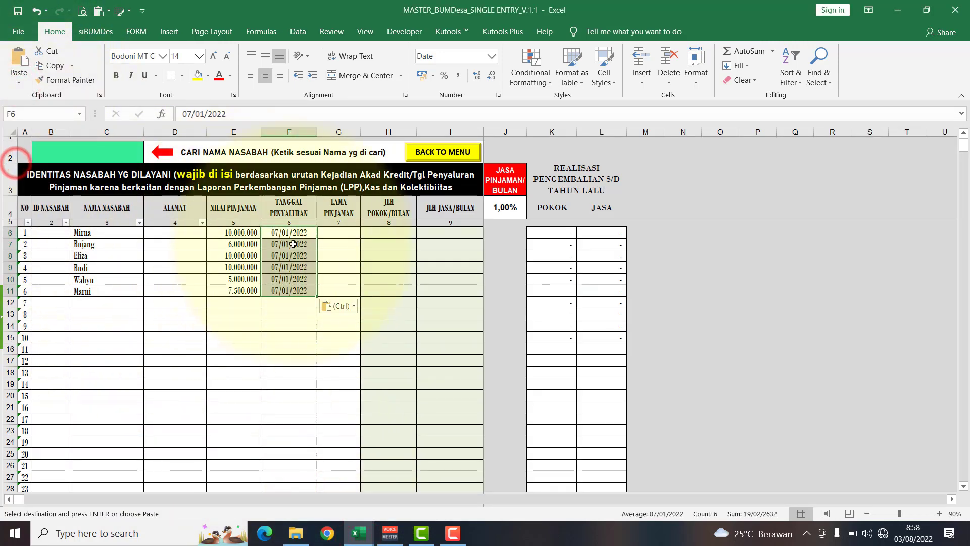
Enter a loan term of 12 in LAMA PINJAMAN cell G6 and fill it down to G11 for all six borrowers
{"action": "left_click", "coordinate": [336, 234]}
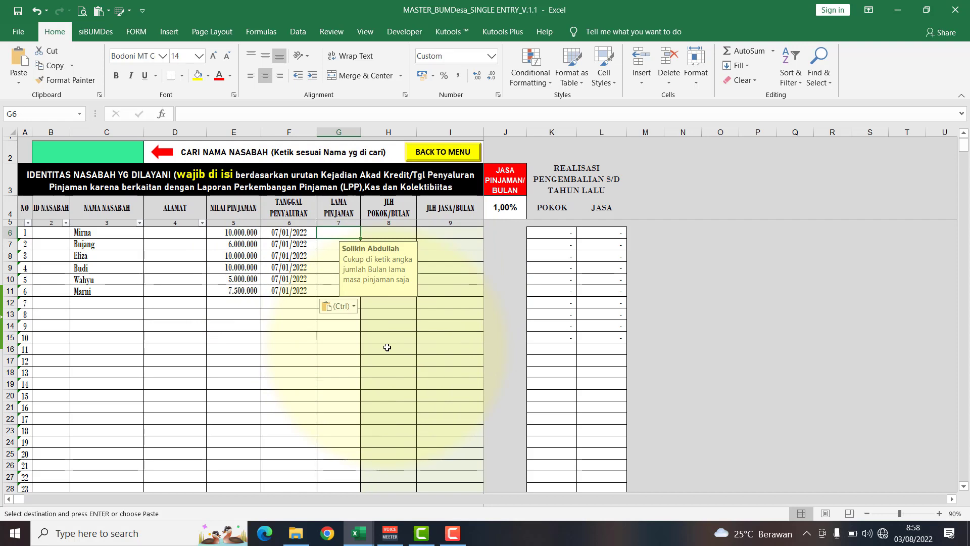
{"action": "type", "text": "12"}
{"action": "key", "text": "Return"}
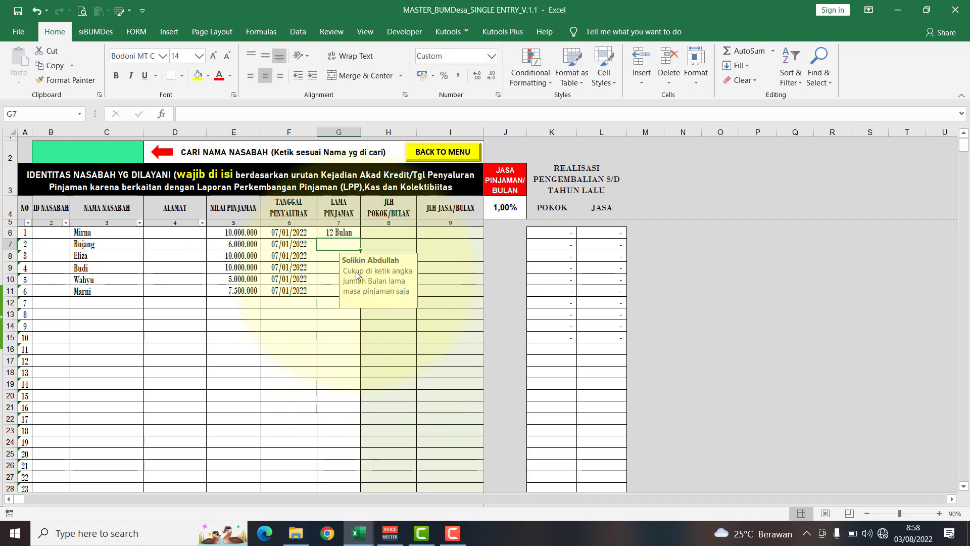
{"action": "left_click", "coordinate": [352, 234]}
{"action": "left_click_drag", "start_coordinate": [353, 234], "coordinate": [356, 299]}
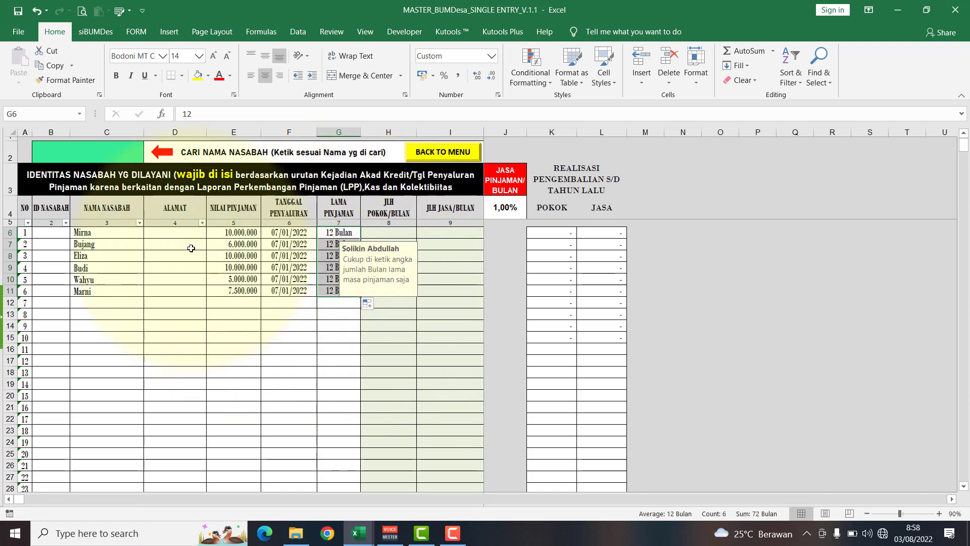
Enter the first borrower's village address in ALAMAT cell D6 and fill it down to D11 for all six borrowers
{"action": "left_click", "coordinate": [185, 233]}
{"action": "type", "text": "S"}
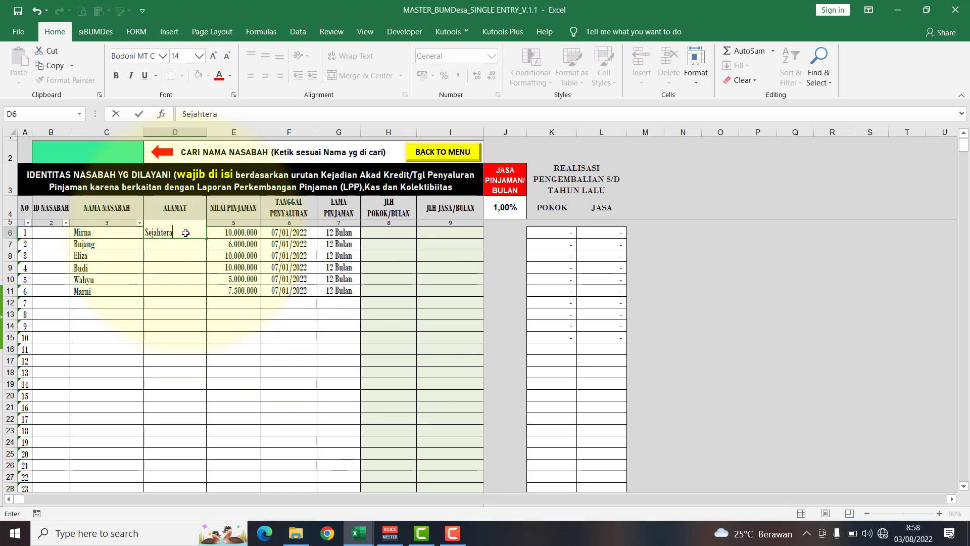
{"action": "type", "text": "ejahtera"}
{"action": "left_click", "coordinate": [185, 233]}
{"action": "left_click", "coordinate": [185, 234]}
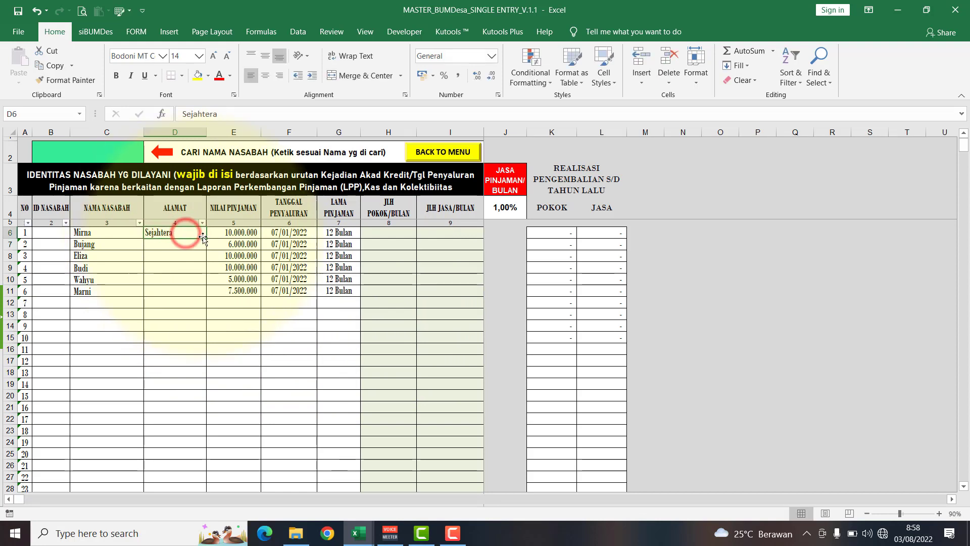
{"action": "left_click_drag", "start_coordinate": [203, 237], "coordinate": [203, 294]}
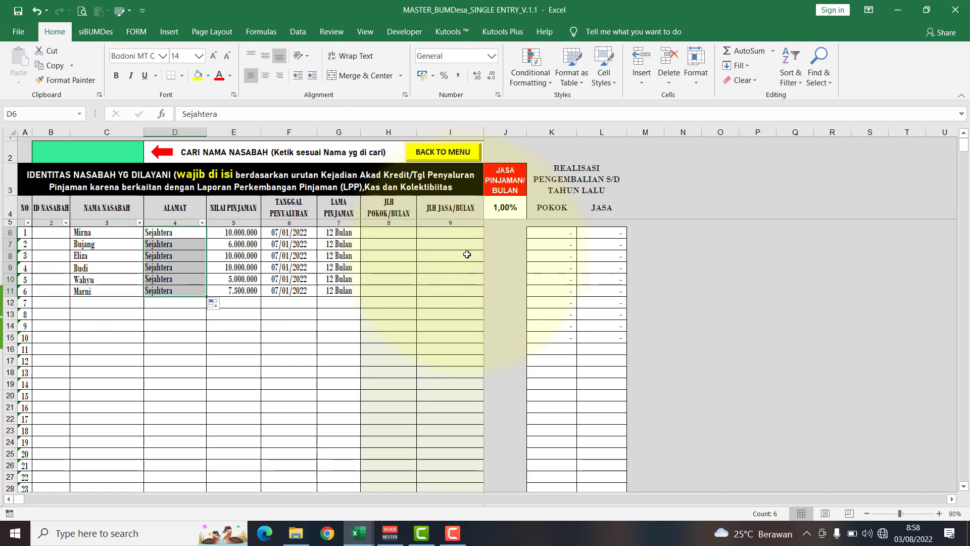
Enter P_001 in ID NASABAH cell B6 and fill the ID series down to B11 for all six borrowers
{"action": "left_click", "coordinate": [56, 233]}
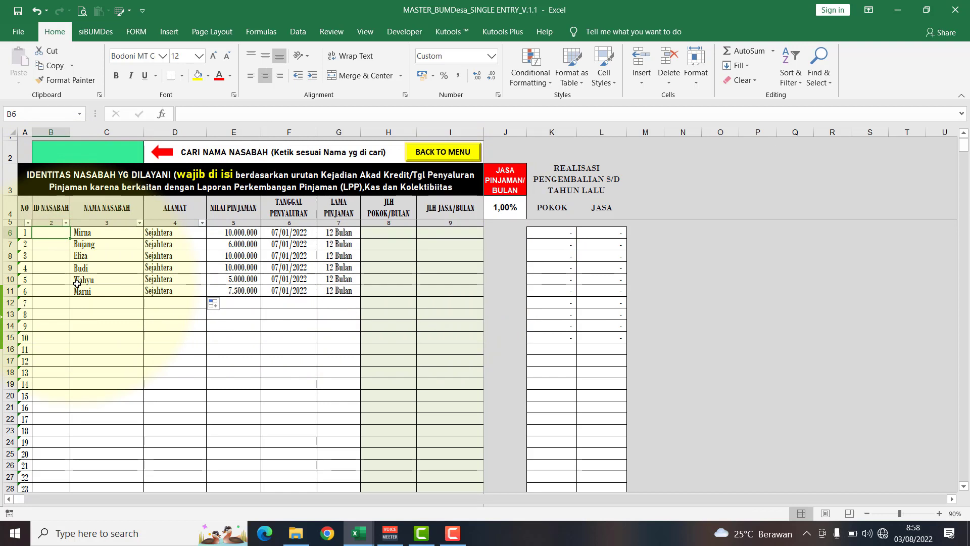
{"action": "type", "text": "P_001"}
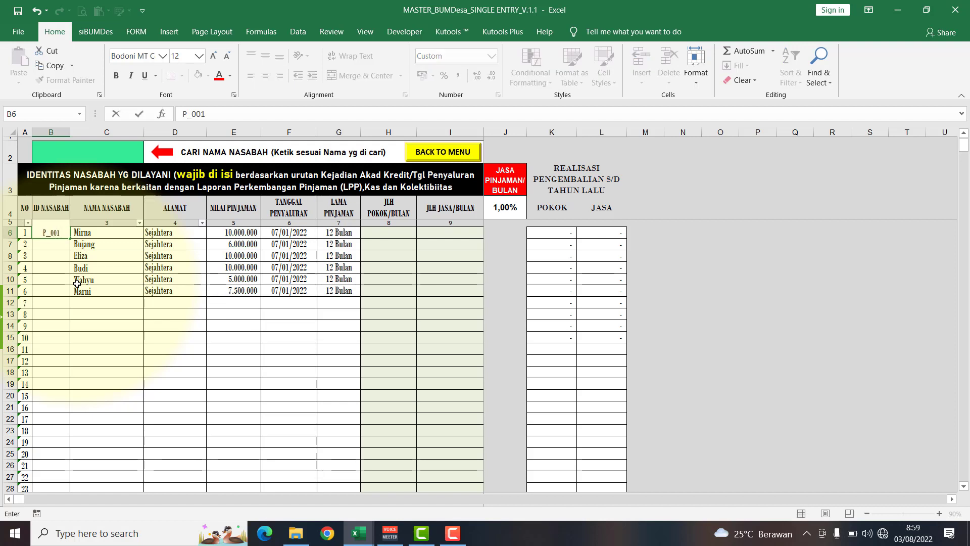
{"action": "key", "text": "Return"}
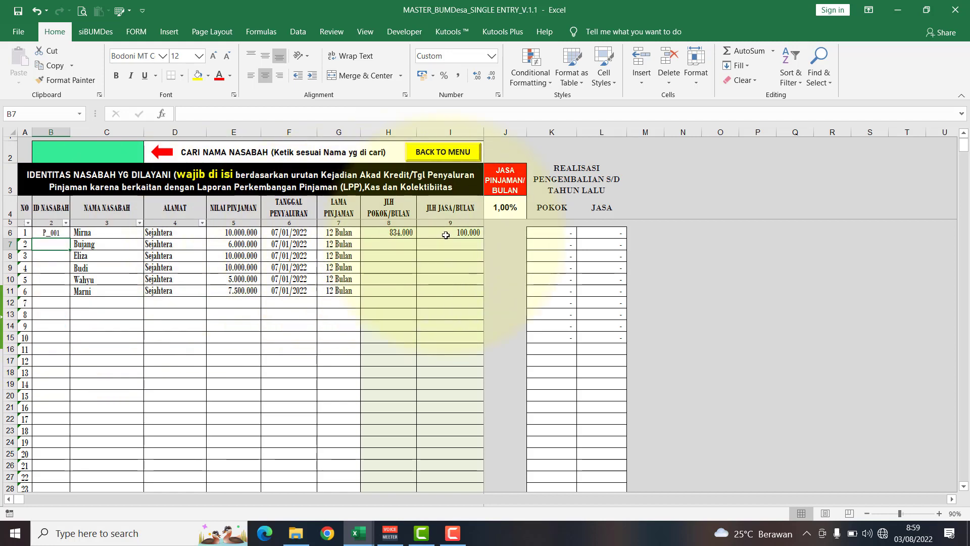
{"action": "left_click", "coordinate": [60, 234]}
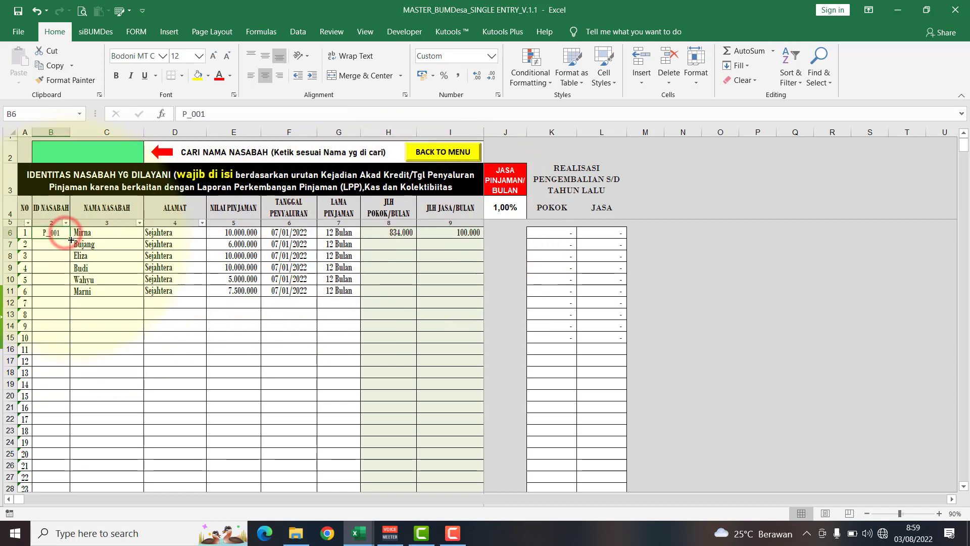
{"action": "left_click_drag", "start_coordinate": [70, 240], "coordinate": [69, 294]}
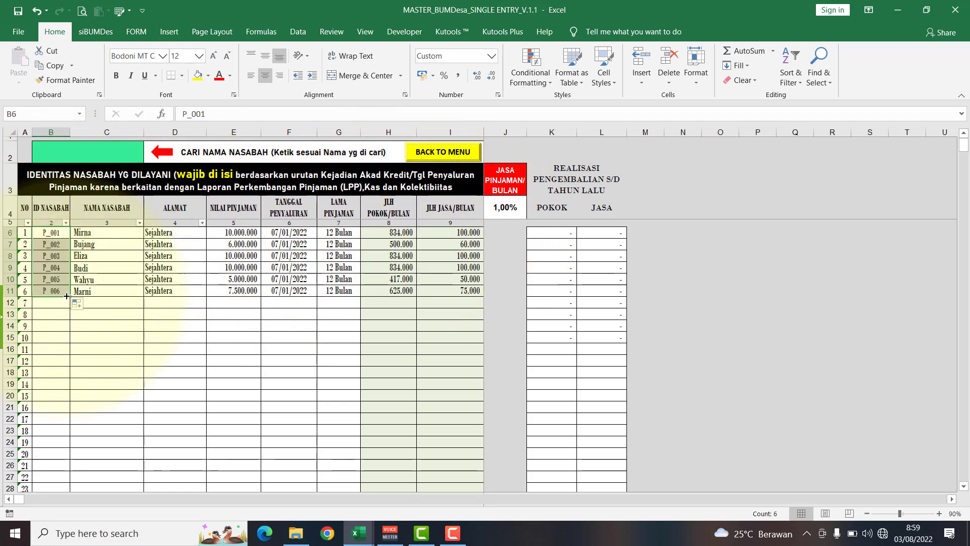
Try a monthly loan interest rate of 1,2% in J4, and set the rate back to 1%
{"action": "left_click", "coordinate": [504, 206]}
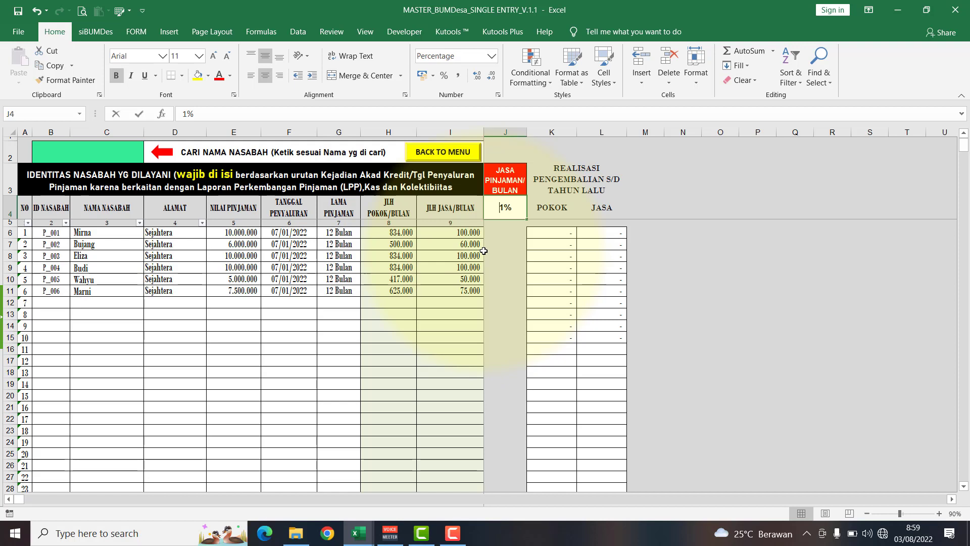
{"action": "type", "text": "1,2"}
{"action": "key", "text": "Return"}
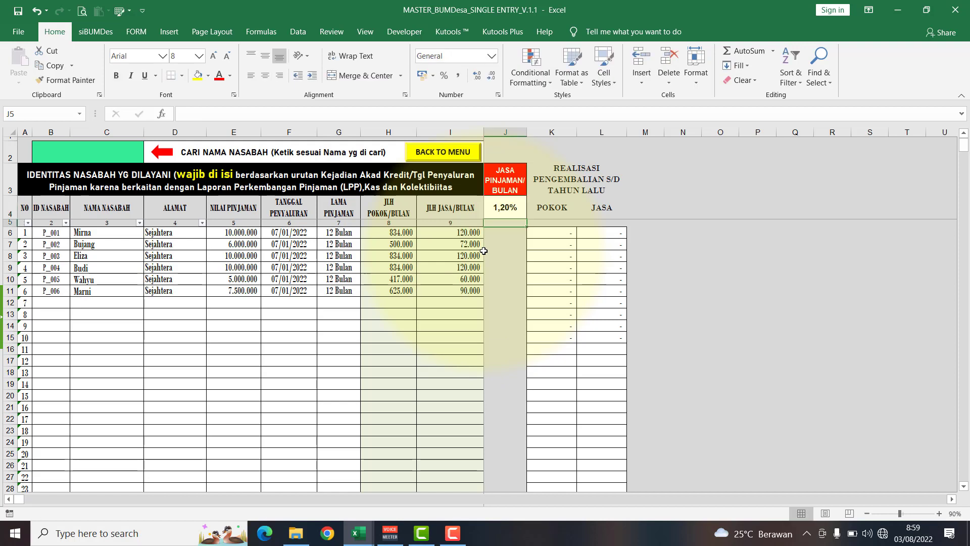
{"action": "left_click", "coordinate": [502, 206]}
{"action": "type", "text": "1"}
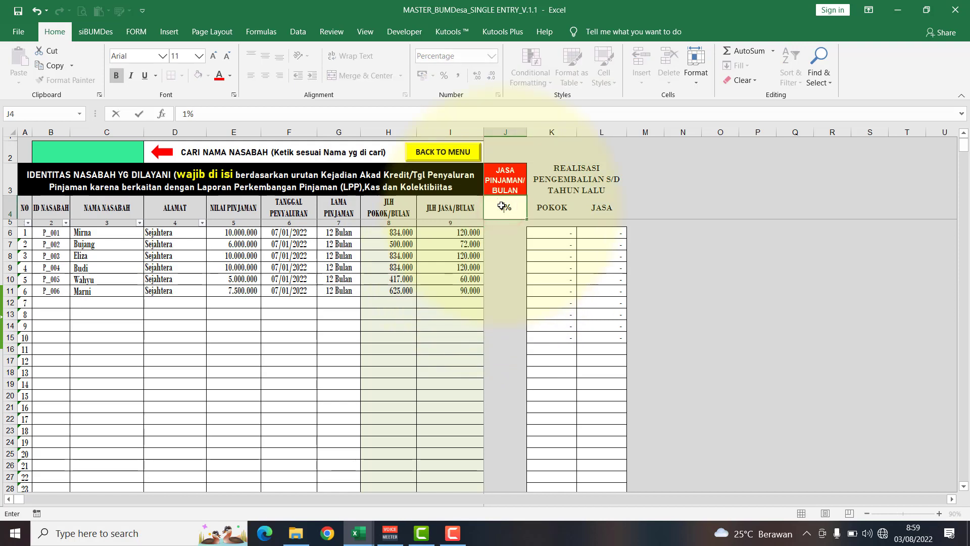
{"action": "key", "text": "Return"}
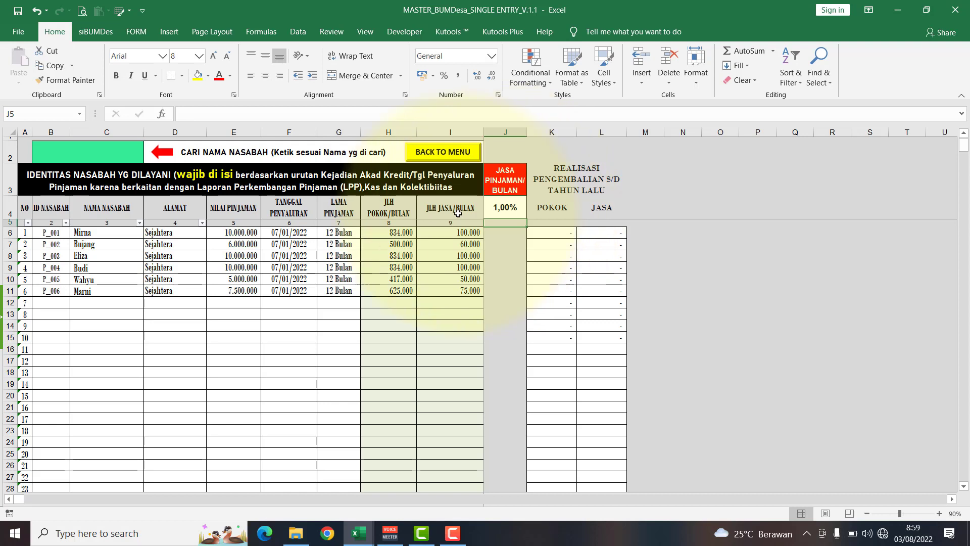
Examine the loan progress report (Laporan Perkembangan Pinjaman) from the main menu and return to the menu
{"action": "left_click", "coordinate": [447, 153]}
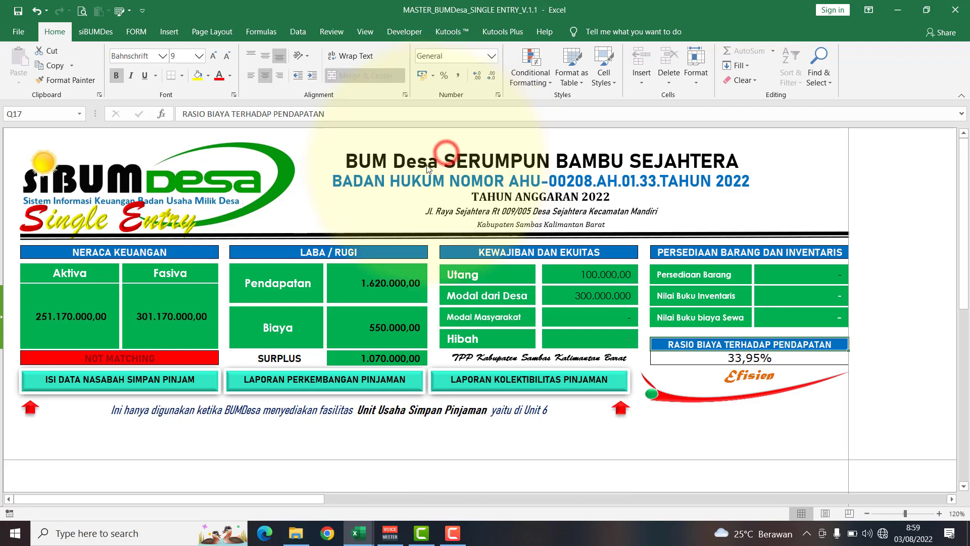
{"action": "left_click", "coordinate": [325, 386]}
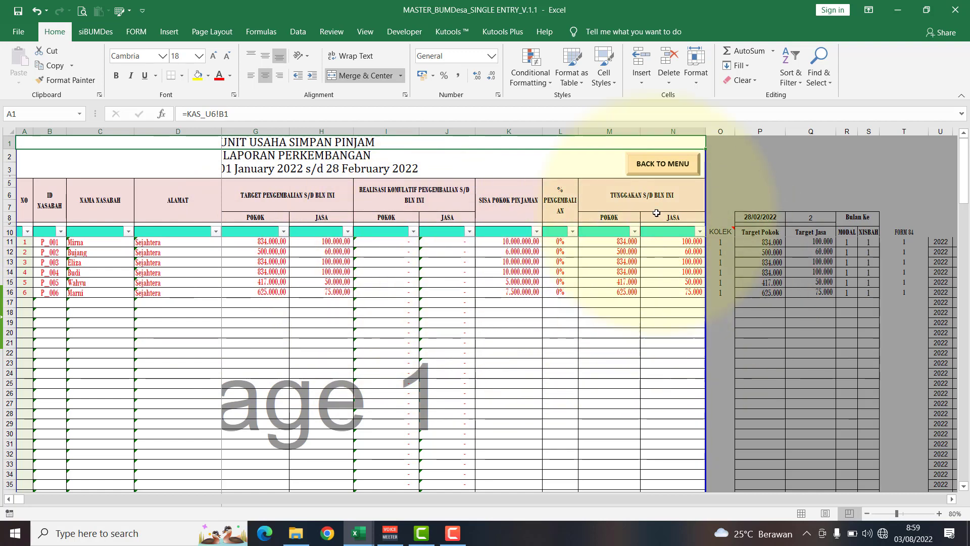
{"action": "left_click", "coordinate": [658, 166]}
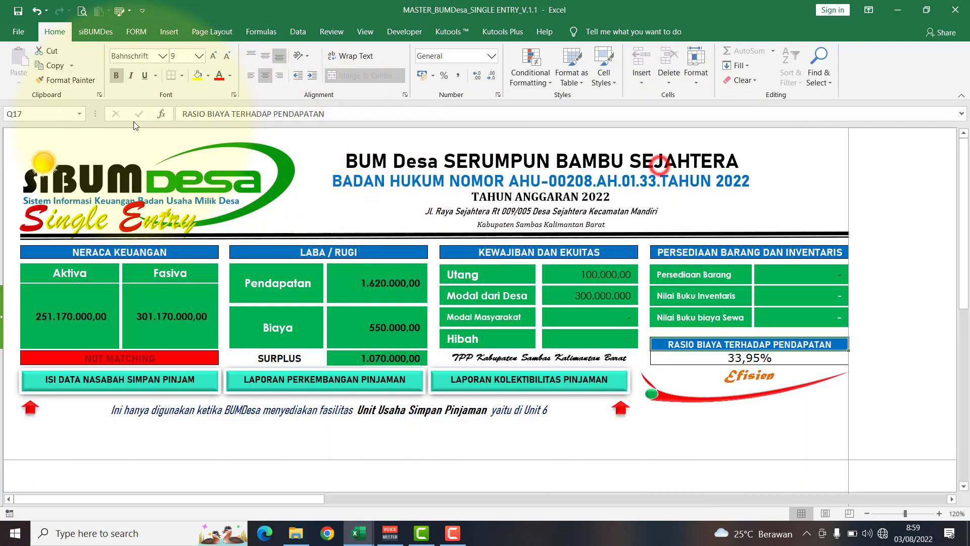
Set the accounting period's end date in F8 of the Data Awal sheet to 31/01/2022
{"action": "left_click", "coordinate": [96, 28]}
{"action": "left_click", "coordinate": [55, 76]}
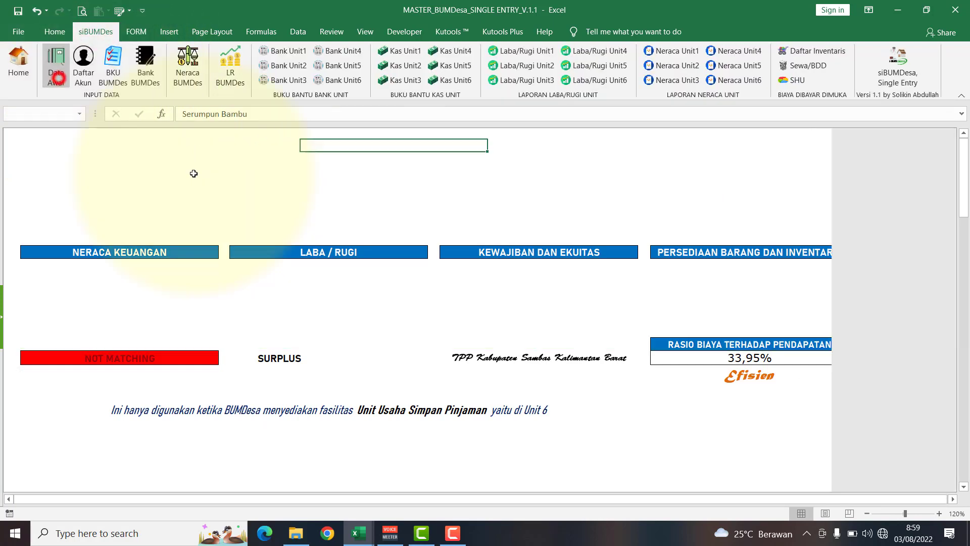
{"action": "left_click", "coordinate": [444, 218]}
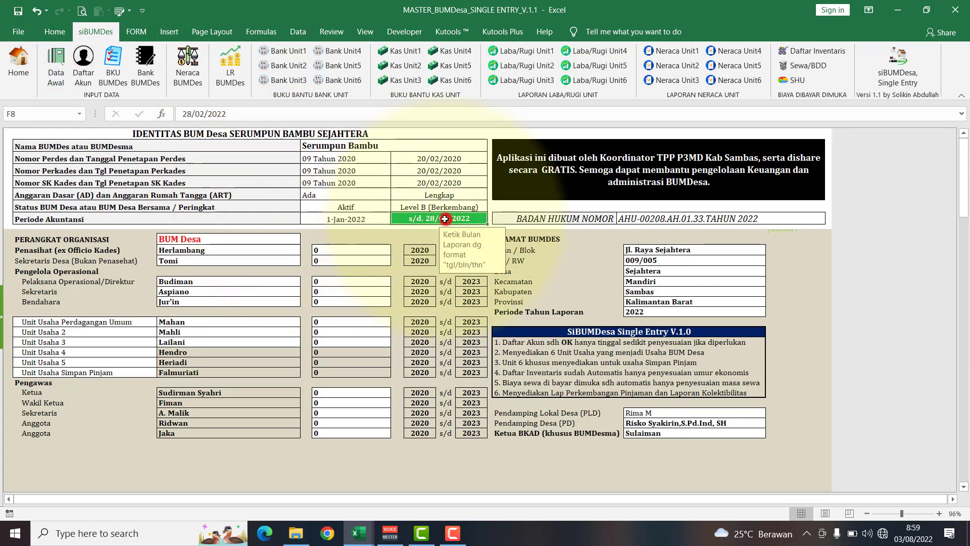
{"action": "left_click", "coordinate": [203, 113]}
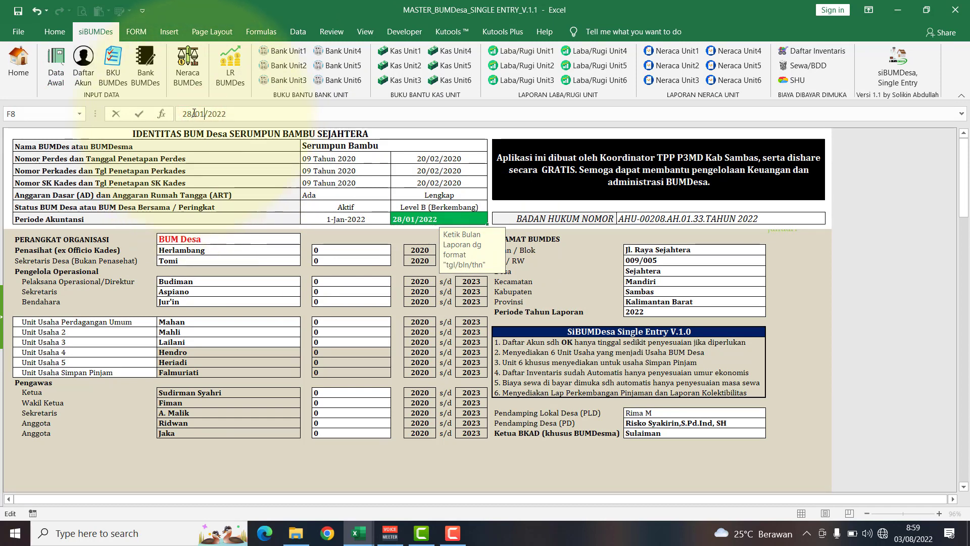
{"action": "key", "text": "BackSpace"}
{"action": "key", "text": "BackSpace"}
{"action": "key", "text": "Return"}
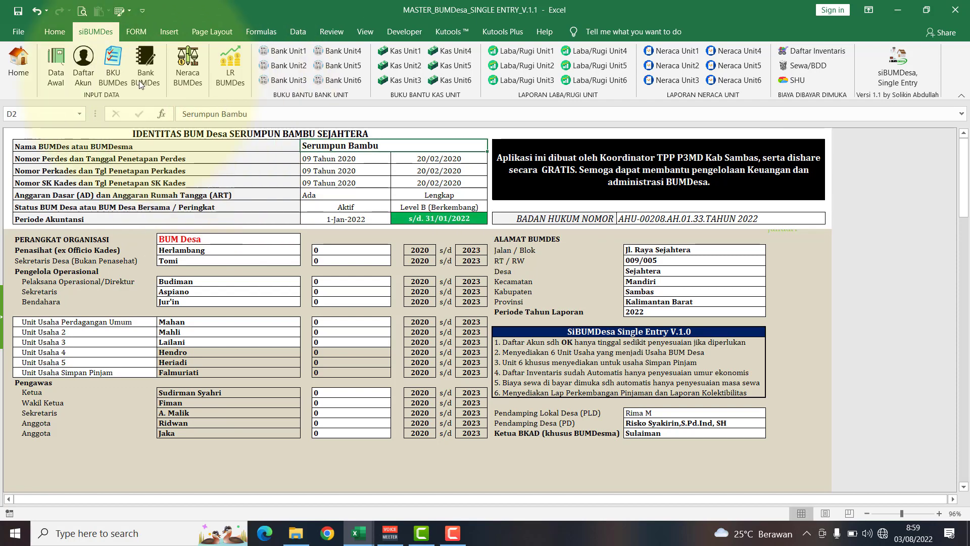
Review the loan progress report for the period ending 31 January 2022 and return to the menu
{"action": "left_click", "coordinate": [18, 59]}
{"action": "left_click", "coordinate": [287, 380]}
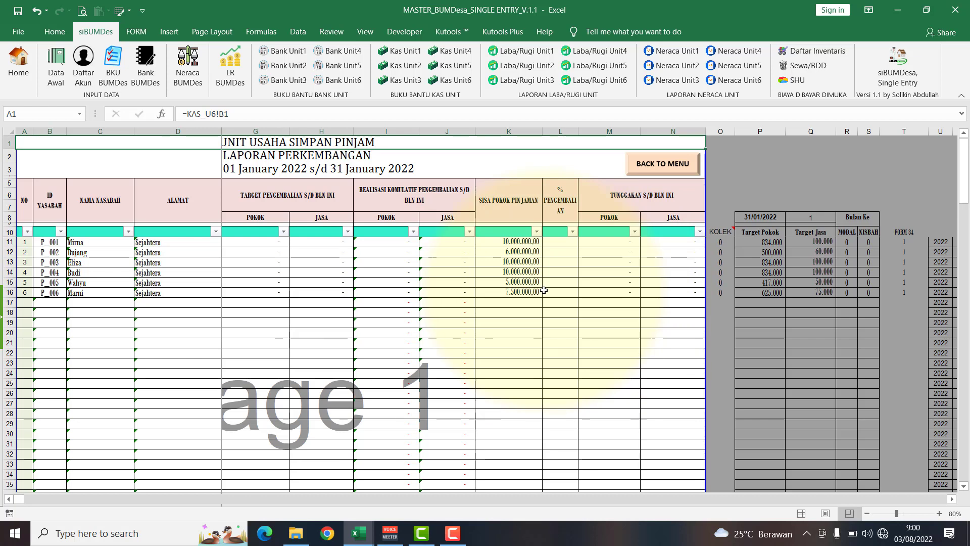
{"action": "left_click", "coordinate": [660, 164]}
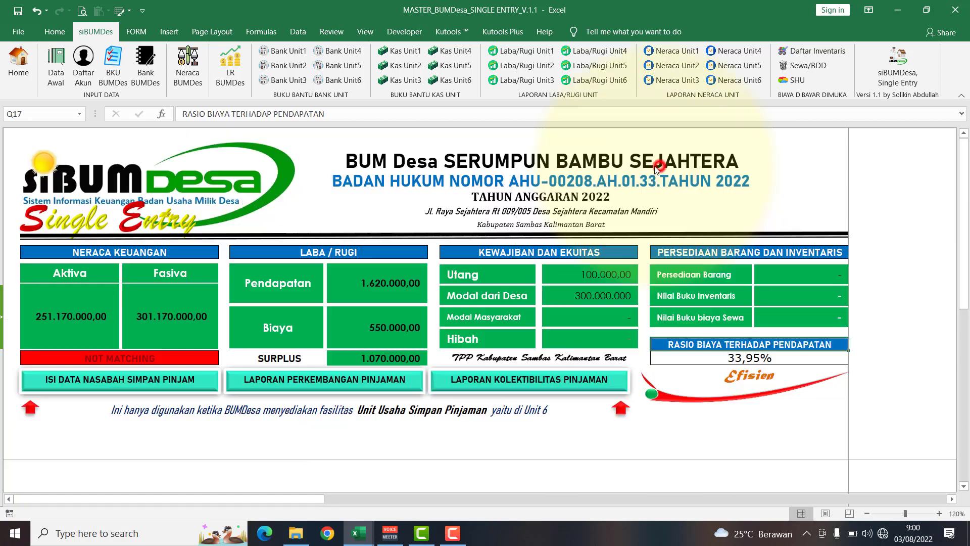
Set the accounting period's end date in F8 of the Data Awal sheet to 28/02/2022
{"action": "left_click", "coordinate": [56, 65]}
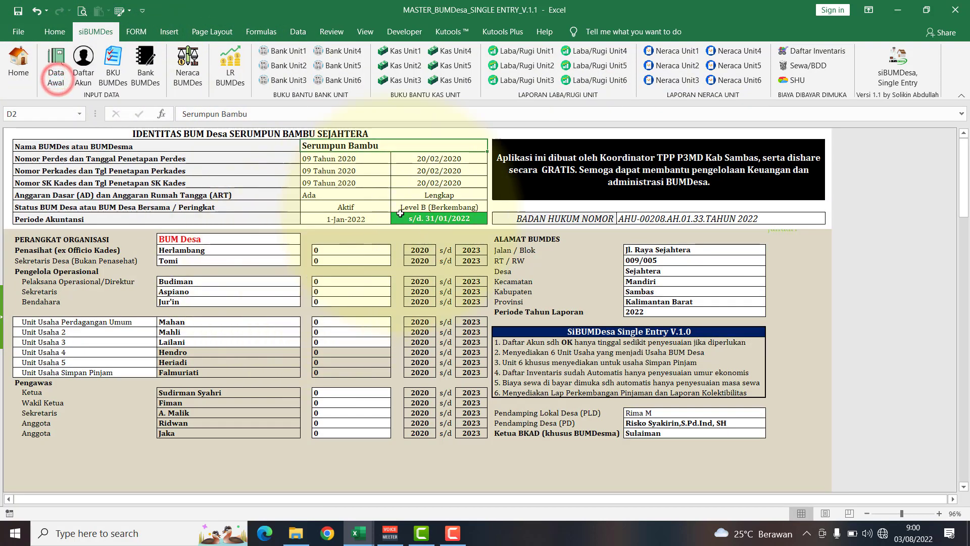
{"action": "left_click", "coordinate": [444, 219]}
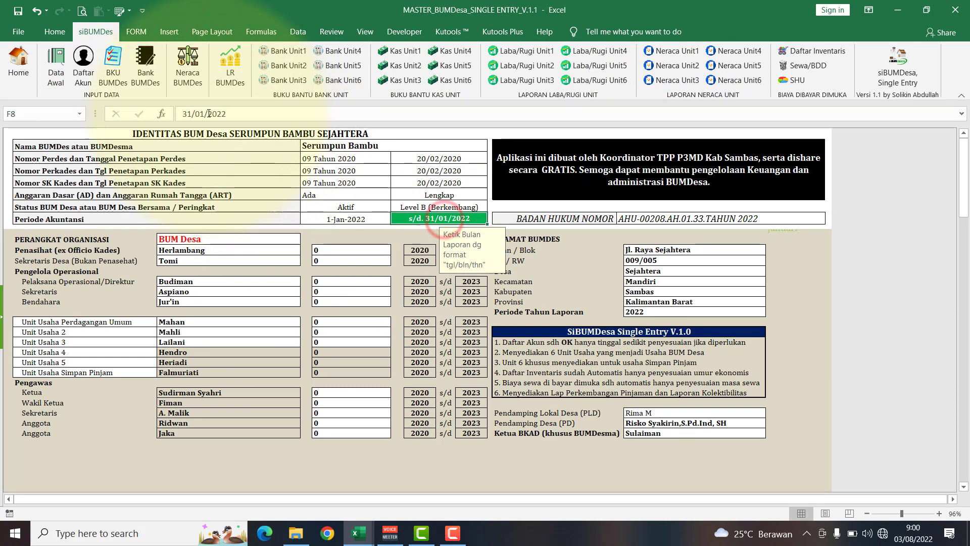
{"action": "left_click", "coordinate": [192, 114]}
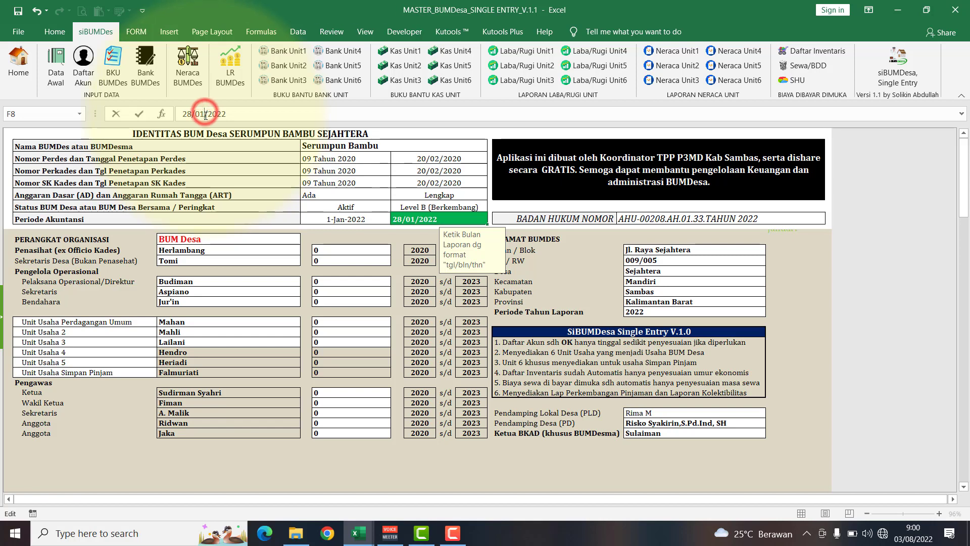
{"action": "key", "text": "BackSpace"}
{"action": "type", "text": "2"}
{"action": "key", "text": "Return"}
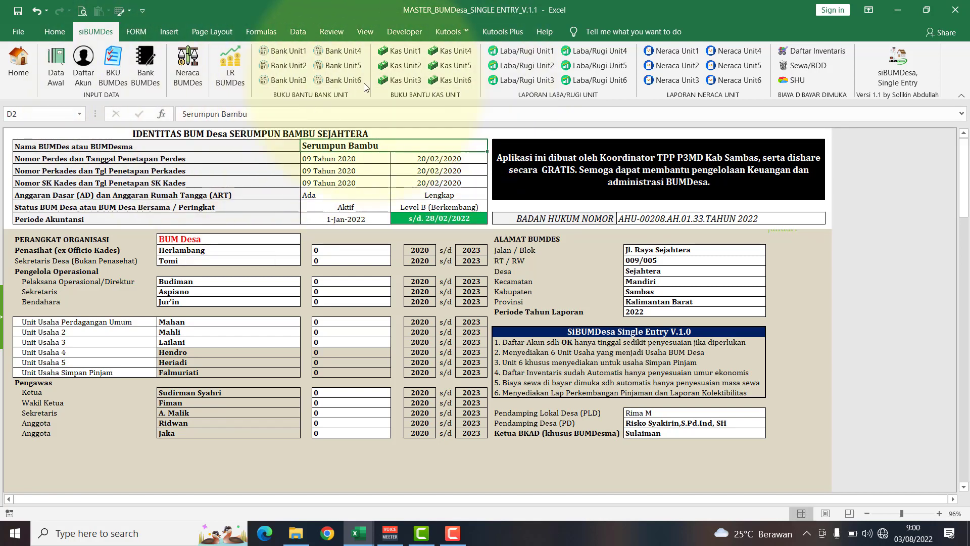
Open the Unit 6 cash book and copy dates B14:B20 from the Simpan Pinjam exercise sheet
{"action": "left_click", "coordinate": [444, 78]}
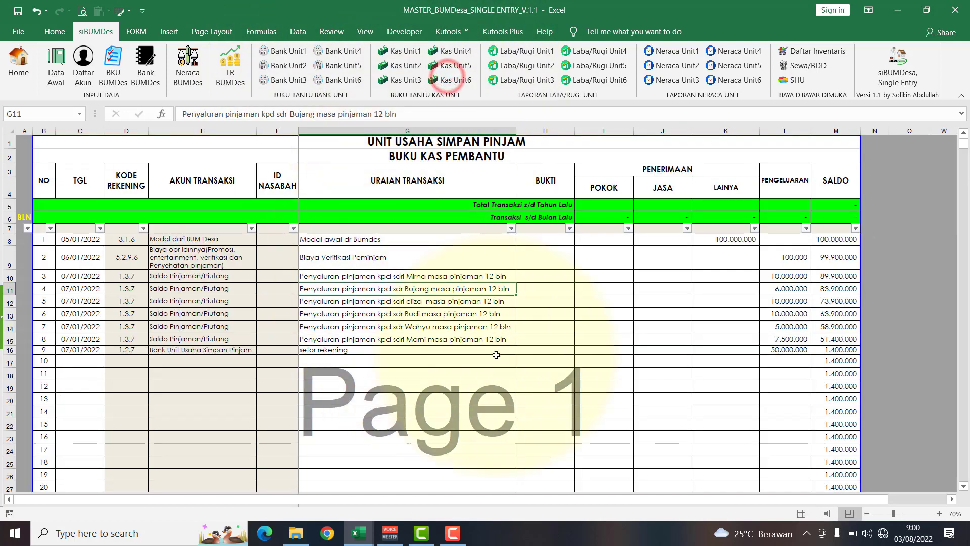
{"action": "left_click", "coordinate": [359, 534]}
{"action": "left_click", "coordinate": [440, 483]}
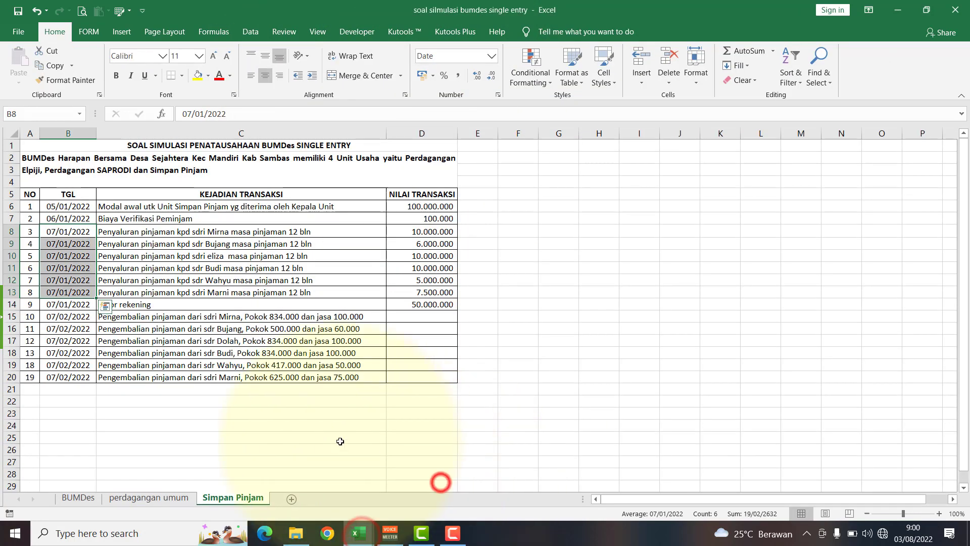
{"action": "left_click", "coordinate": [66, 306]}
{"action": "left_click", "coordinate": [117, 304]}
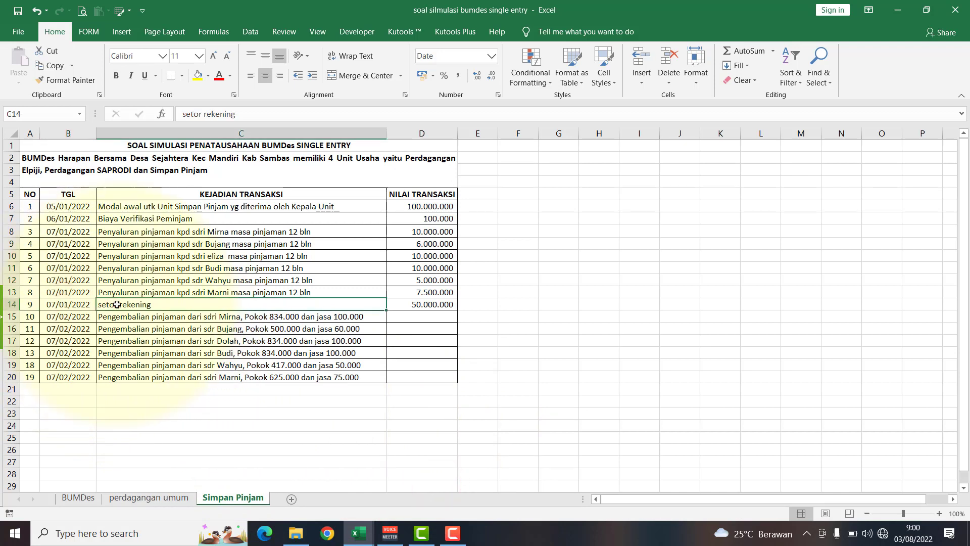
{"action": "left_click", "coordinate": [73, 305]}
{"action": "key", "text": "ctrl+shift+Down"}
{"action": "key", "text": "ctrl+c"}
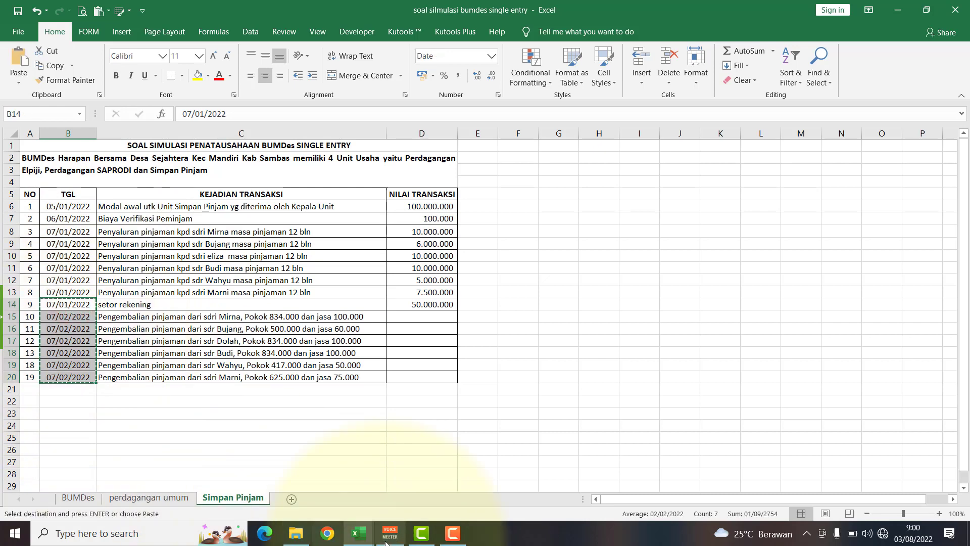
Paste the copied dates as values into the TGL column of the Unit 6 cash book from C17
{"action": "mouse_move", "coordinate": [387, 536]}
{"action": "left_click", "coordinate": [292, 467]}
{"action": "left_click", "coordinate": [85, 363]}
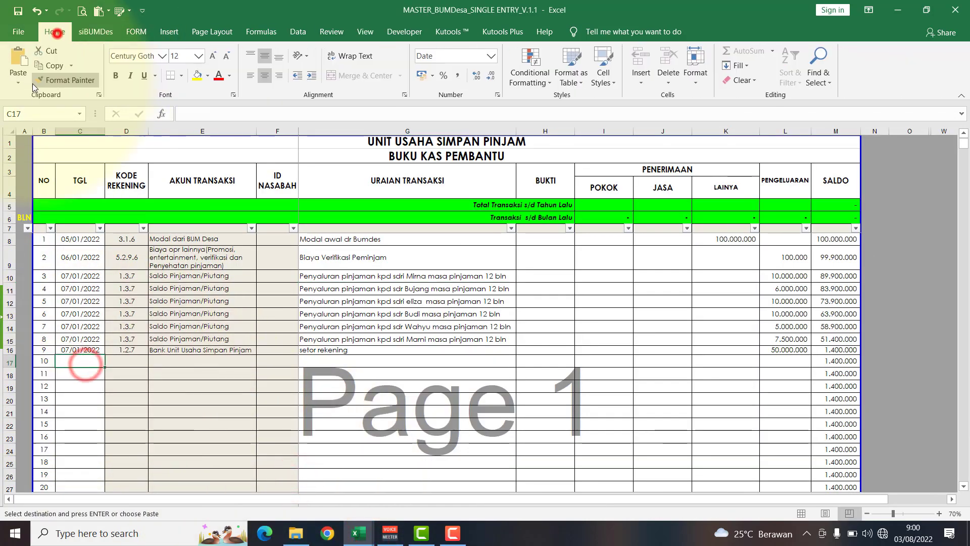
{"action": "left_click", "coordinate": [18, 82]}
{"action": "left_click", "coordinate": [8, 162]}
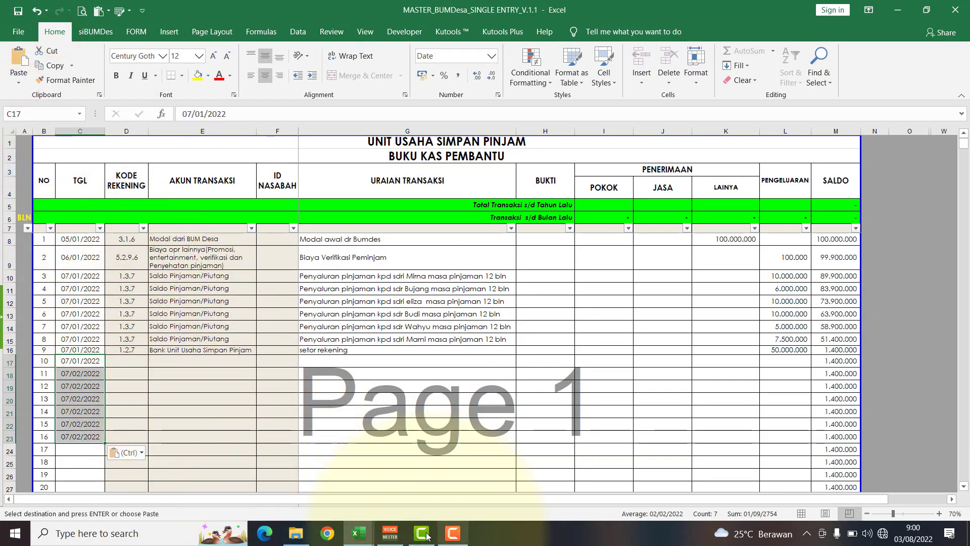
Copy transaction descriptions C14:C20 from the exercise sheet and paste them as values into the URAIAN TRANSAKSI column from G17
{"action": "mouse_move", "coordinate": [359, 534]}
{"action": "left_click", "coordinate": [409, 488]}
{"action": "left_click_drag", "start_coordinate": [116, 304], "coordinate": [127, 373]}
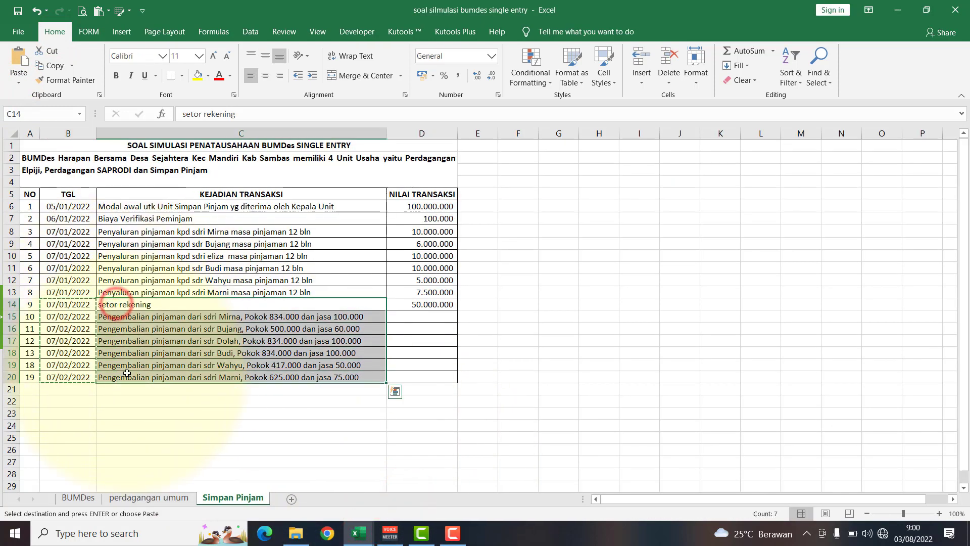
{"action": "left_click", "coordinate": [355, 534]}
{"action": "left_click", "coordinate": [303, 483]}
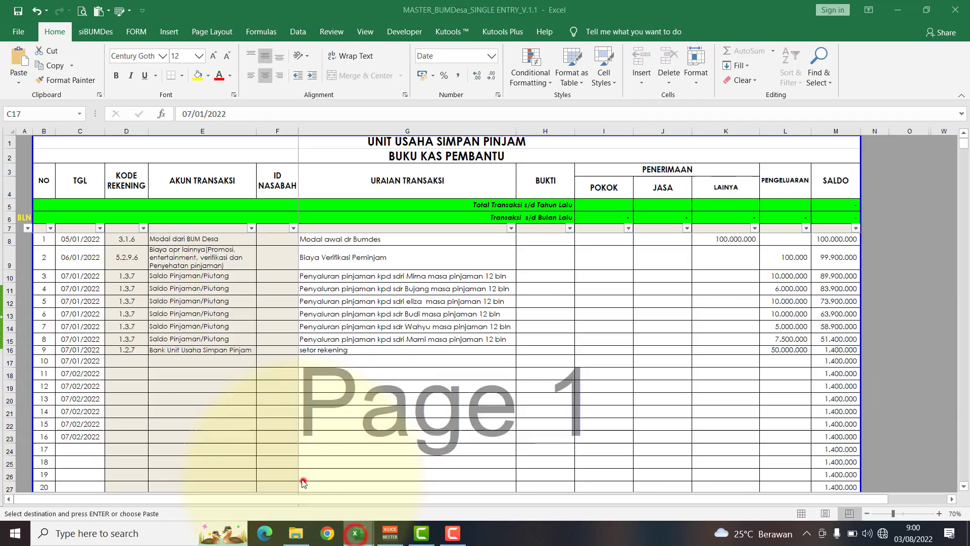
{"action": "left_click", "coordinate": [326, 361]}
{"action": "left_click", "coordinate": [18, 82]}
{"action": "left_click", "coordinate": [13, 162]}
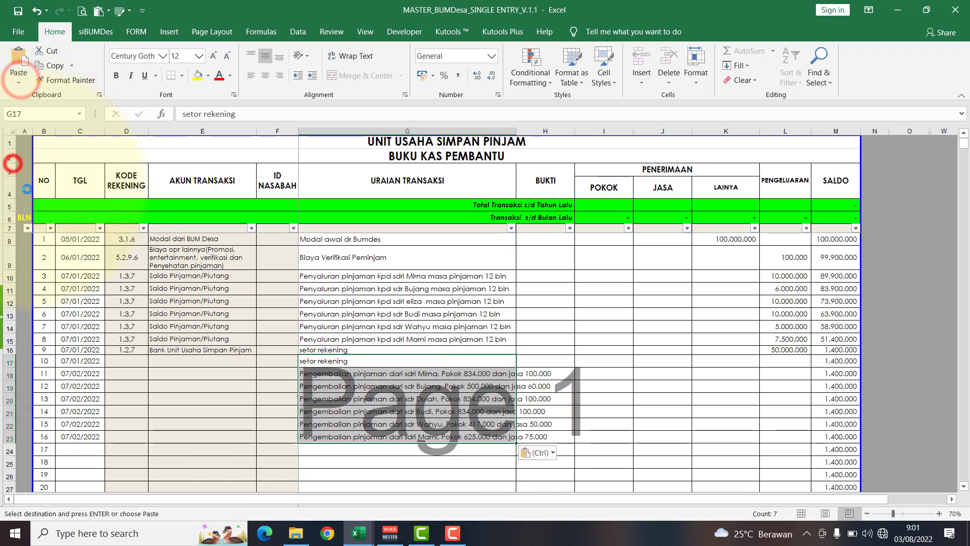
Clear the duplicate "setor rekening" description from G17 in the Unit 6 cash book
{"action": "key", "text": "ctrl+z"}
{"action": "left_click", "coordinate": [224, 360]}
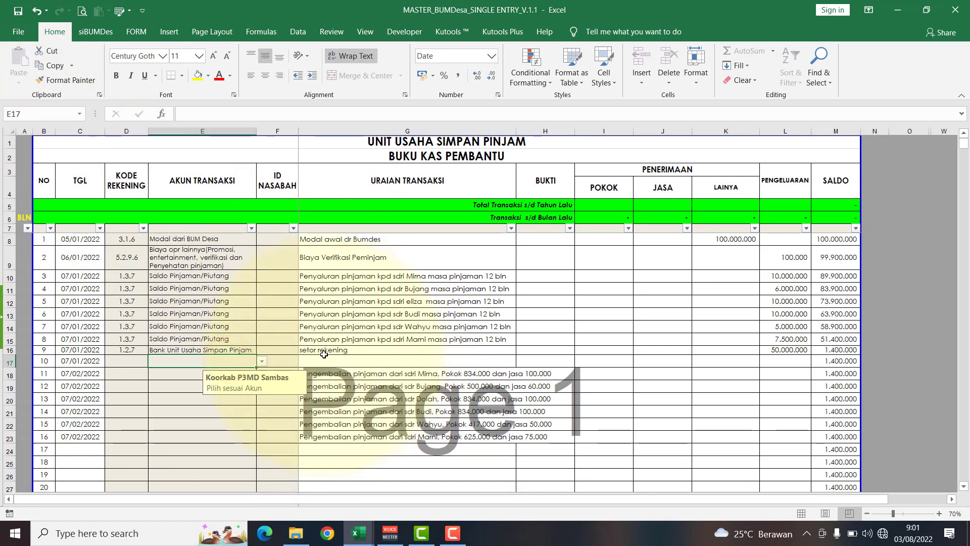
{"action": "left_click", "coordinate": [324, 353]}
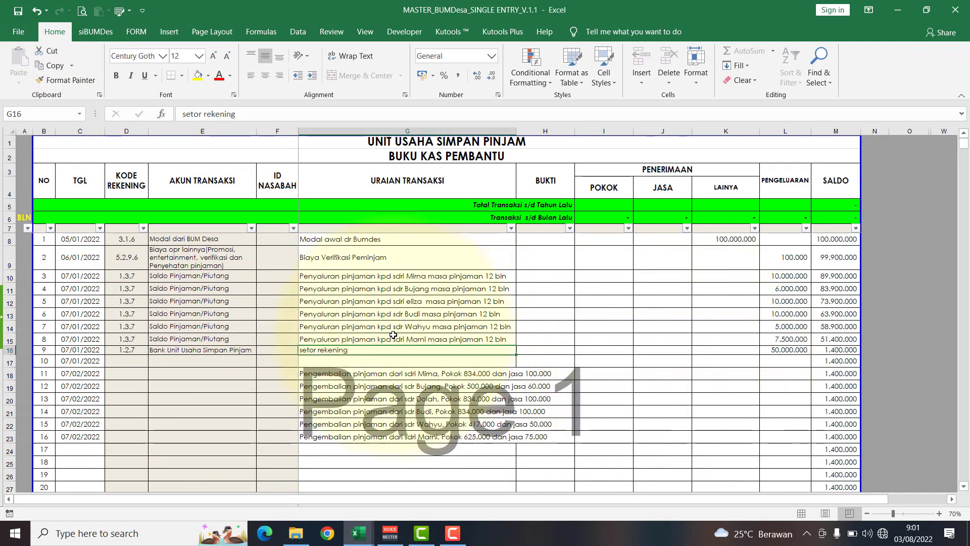
Record a "setor" deposit of 50000000 dated 7/01/2022 in the first row of the Unit 6 bank book
{"action": "left_click", "coordinate": [89, 32]}
{"action": "left_click", "coordinate": [340, 79]}
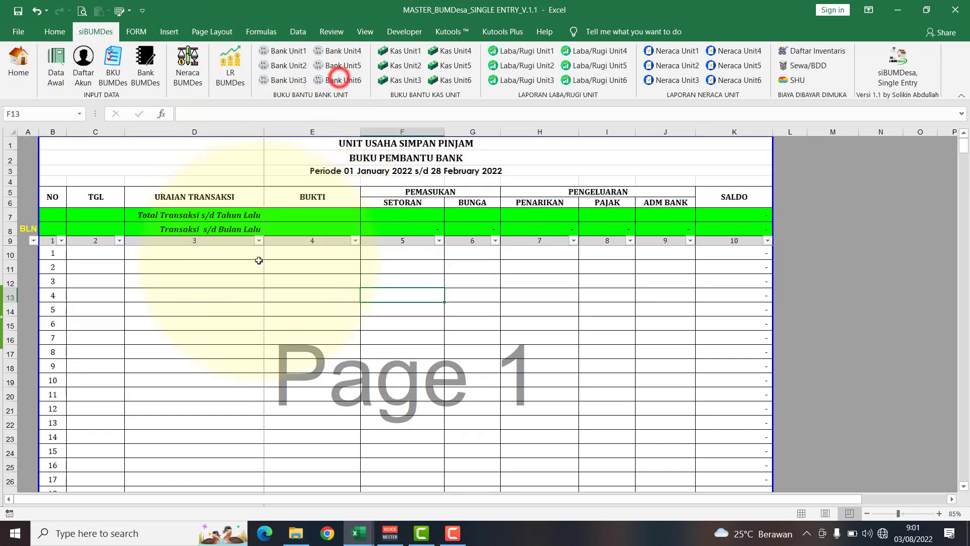
{"action": "left_click", "coordinate": [109, 257]}
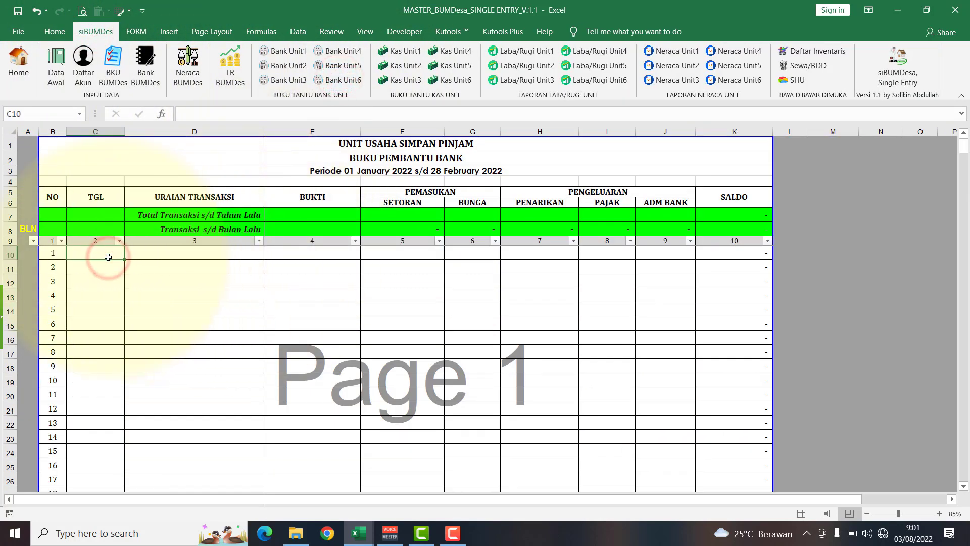
{"action": "type", "text": "7/01/2022"}
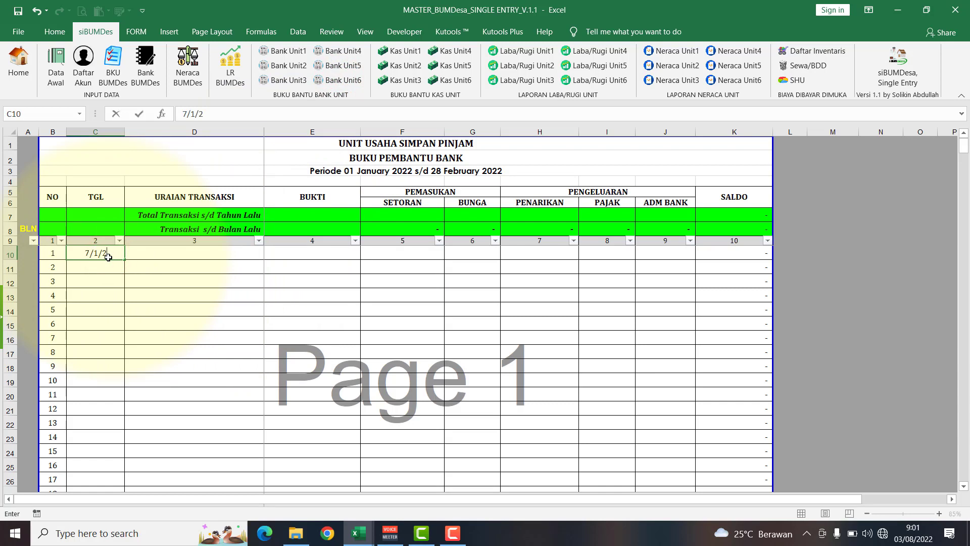
{"action": "left_click", "coordinate": [147, 253]}
{"action": "type", "text": "setor"}
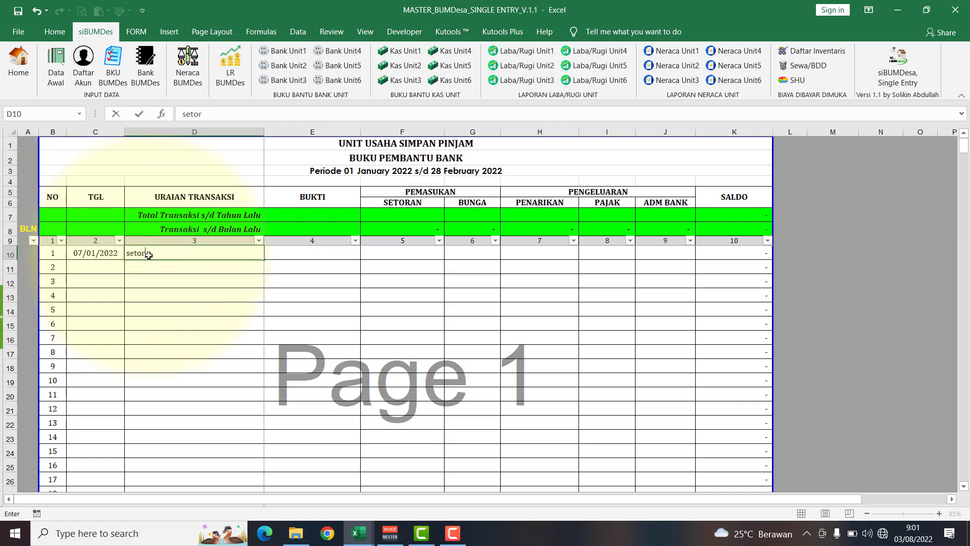
{"action": "left_click", "coordinate": [392, 251]}
{"action": "type", "text": "50000000"}
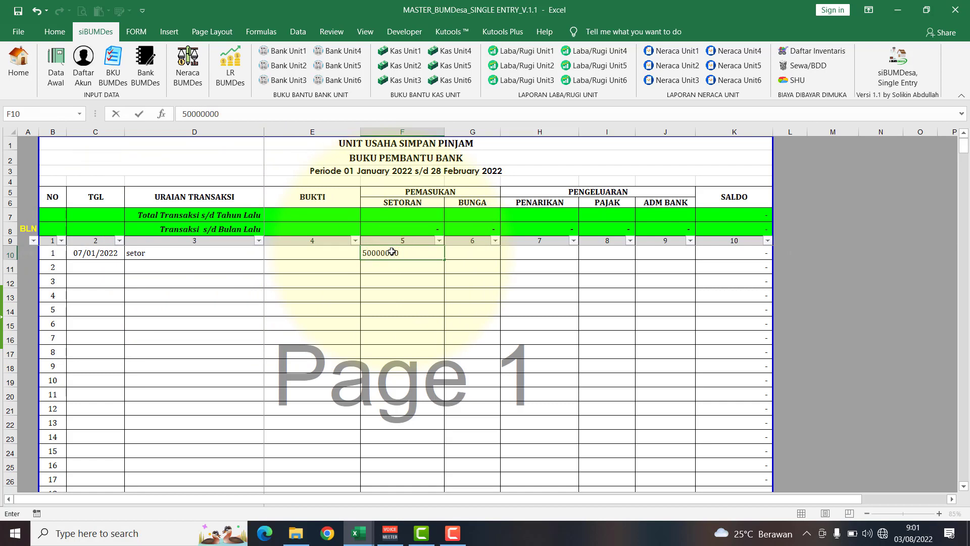
{"action": "key", "text": "Return"}
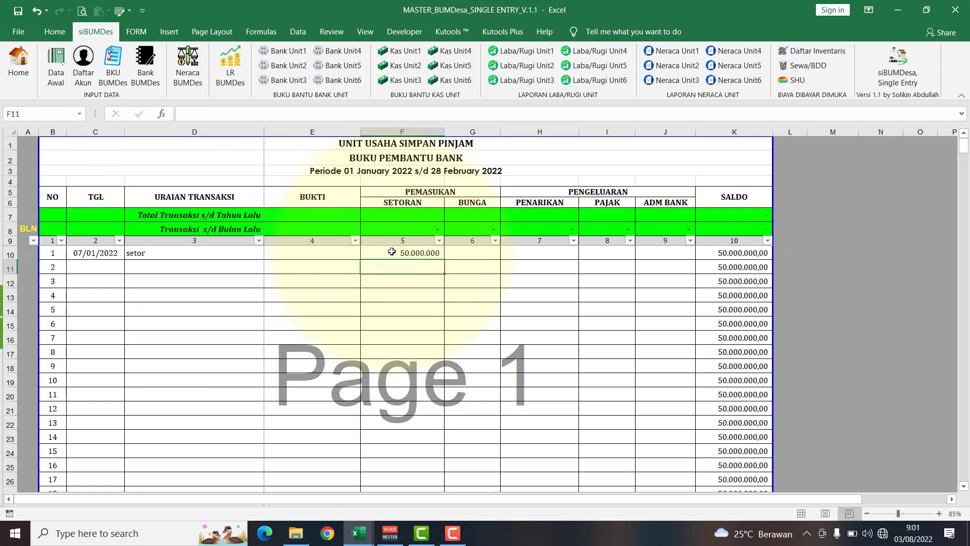
Return to the Unit 6 cash book and shift the repayment dates and descriptions up one row so they start in row 17
{"action": "left_click", "coordinate": [353, 82]}
{"action": "left_click", "coordinate": [340, 438]}
{"action": "key", "text": "ctrl+v"}
{"action": "key", "text": "Delete"}
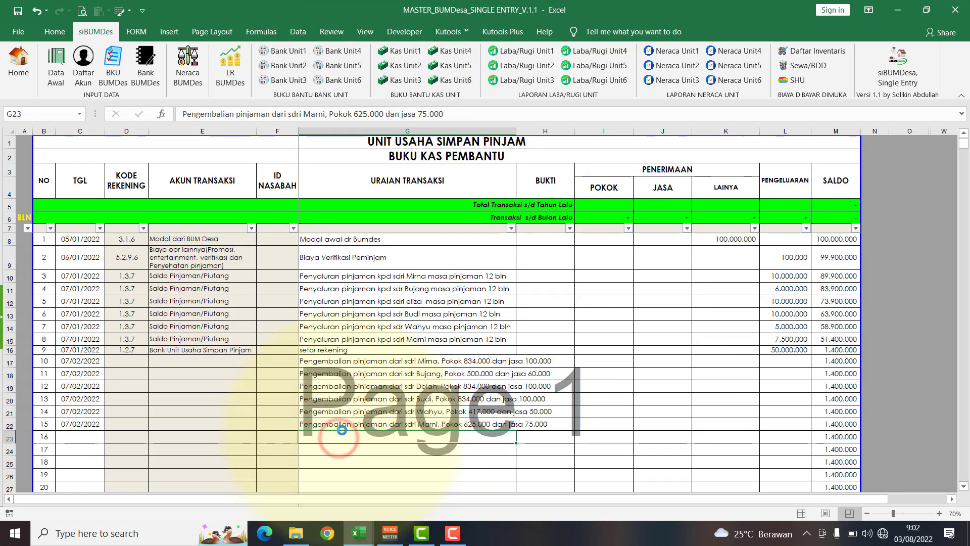
Check the repayment descriptions in G17:G22 and remove the Pokok and jasa amounts from the texts in G17 and G18
{"action": "left_click", "coordinate": [393, 362]}
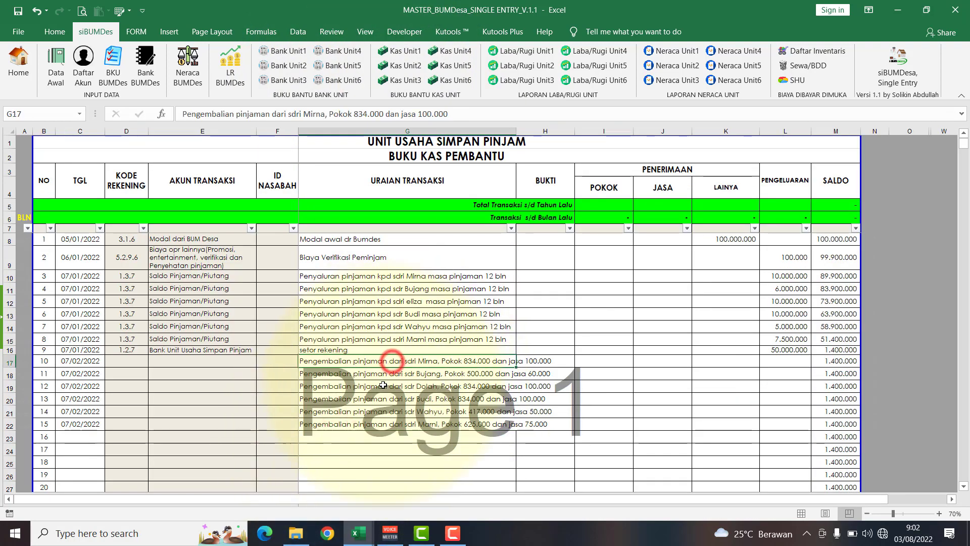
{"action": "left_click", "coordinate": [389, 374]}
{"action": "left_click", "coordinate": [386, 388]}
{"action": "left_click", "coordinate": [387, 400]}
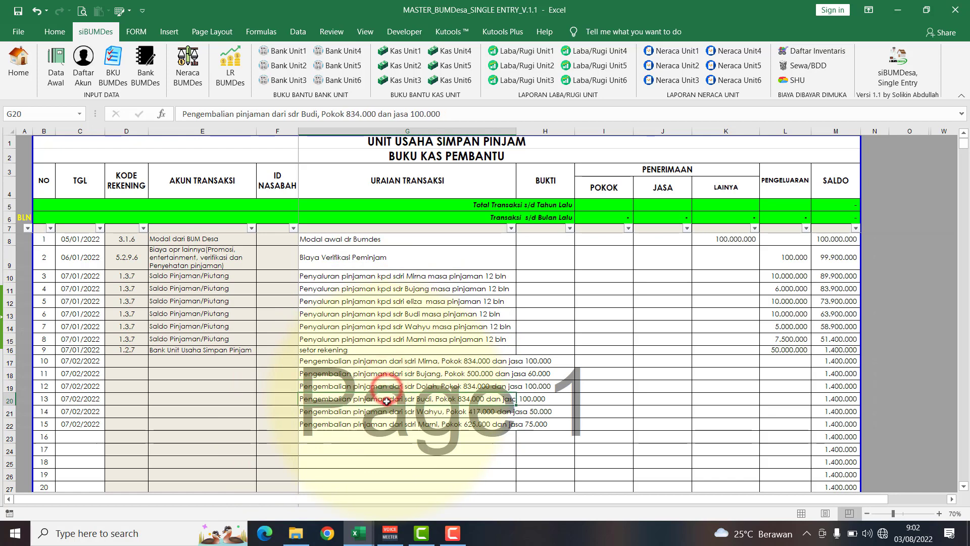
{"action": "left_click", "coordinate": [386, 412]}
{"action": "left_click", "coordinate": [385, 426]}
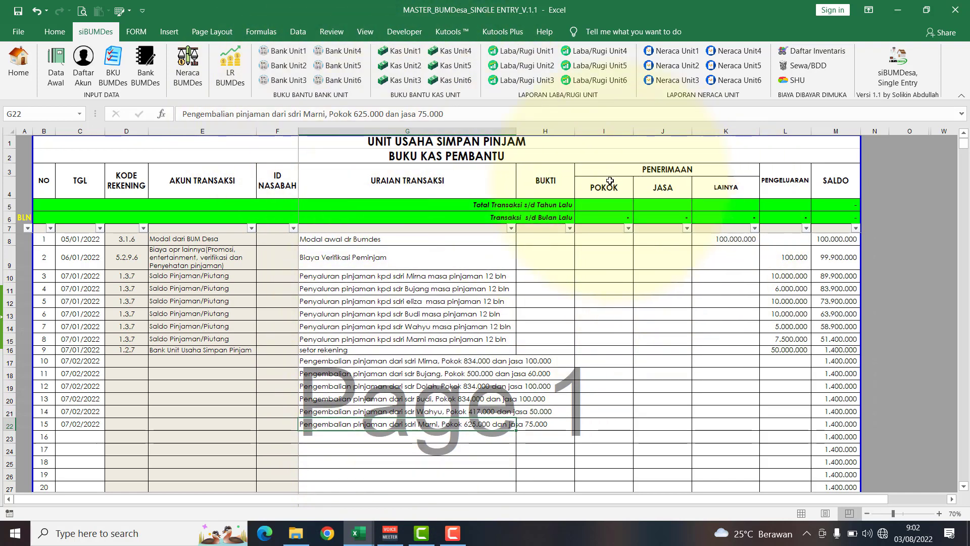
{"action": "left_click", "coordinate": [422, 361]}
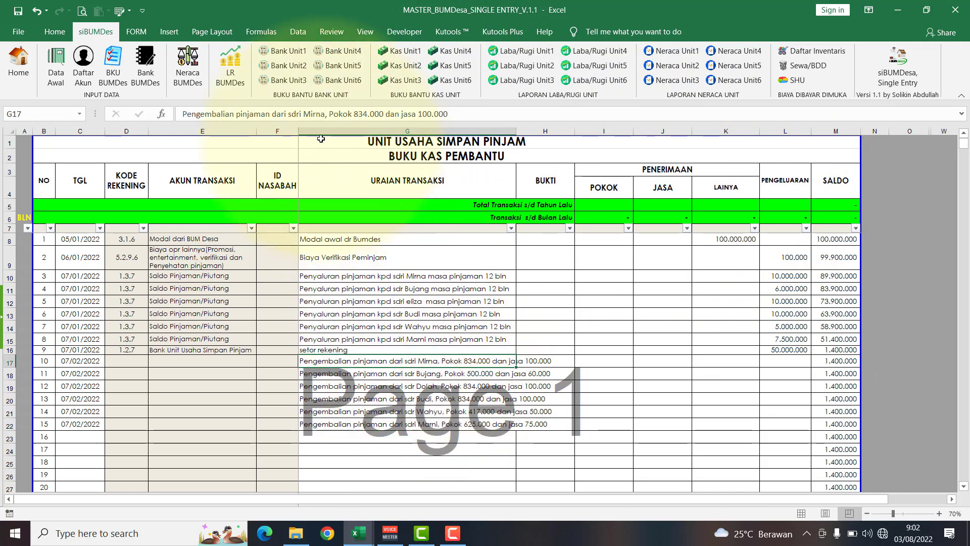
{"action": "mouse_move", "coordinate": [324, 116]}
{"action": "left_mouse_down"}
{"action": "mouse_move", "coordinate": [480, 116]}
{"action": "mouse_move", "coordinate": [329, 115]}
{"action": "left_mouse_up"}
{"action": "key", "text": "Delete"}
{"action": "key", "text": "Return"}
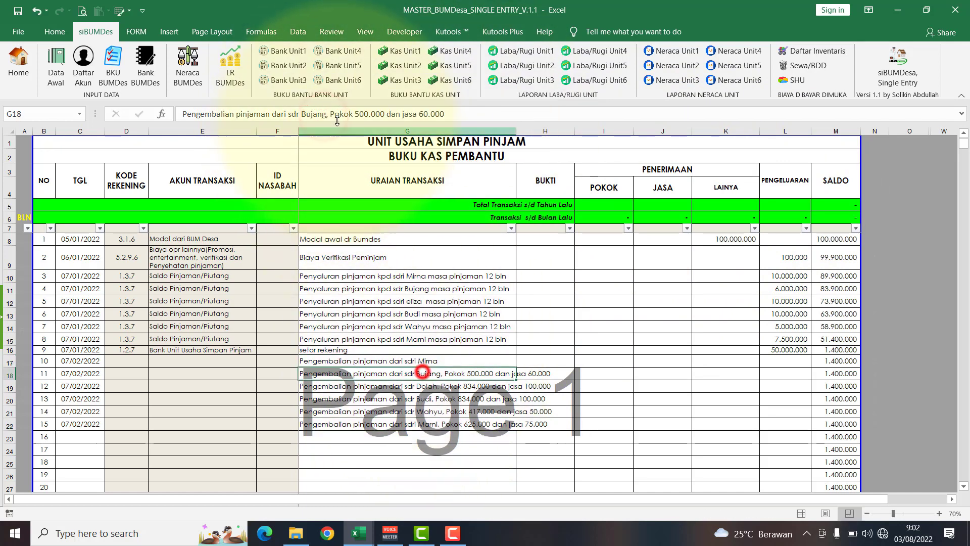
{"action": "key", "text": "Delete"}
{"action": "key", "text": "Return"}
Remove the Pokok and jasa amounts from the description in G19 and replace its borrower name with the third registered borrower's name
{"action": "left_click_drag", "start_coordinate": [446, 114], "coordinate": [325, 113]}
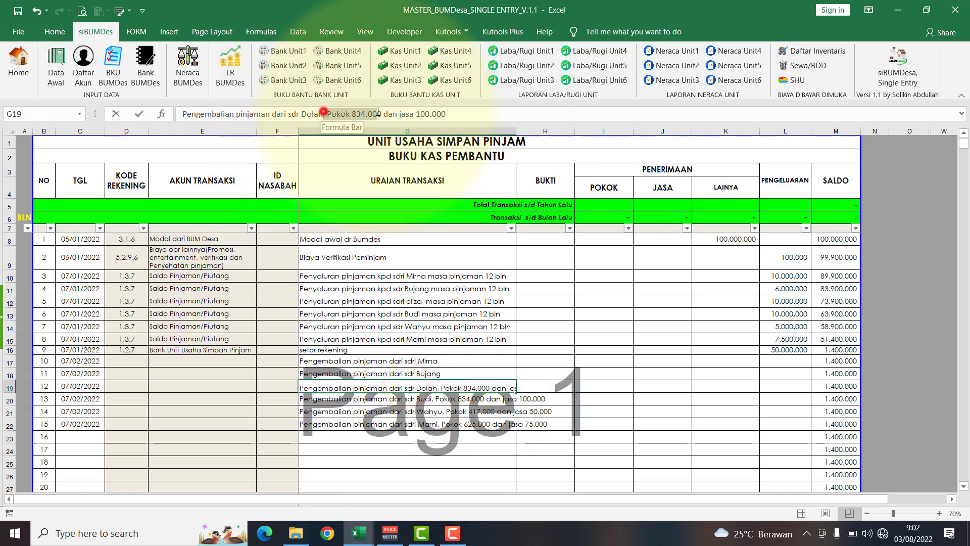
{"action": "key", "text": "Delete"}
{"action": "left_click", "coordinate": [404, 388]}
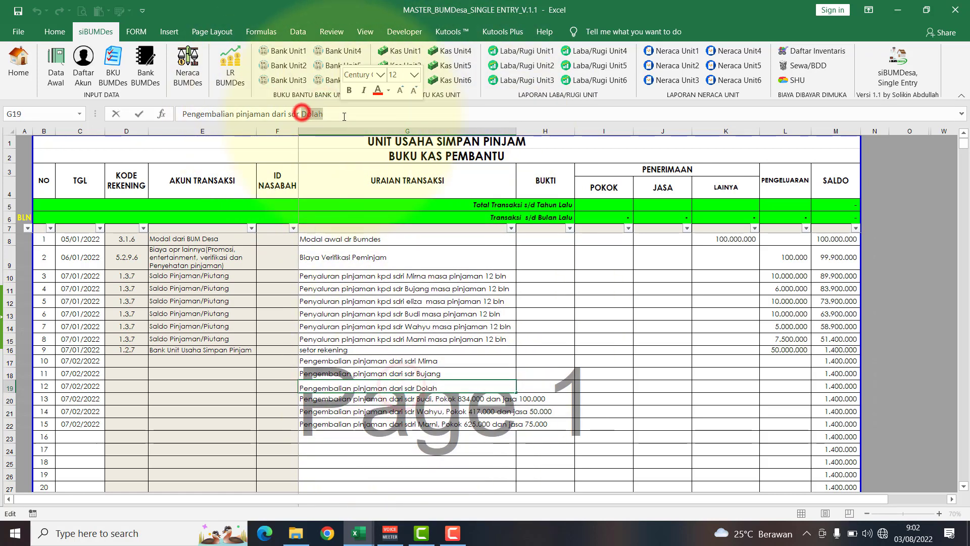
{"action": "double_click", "coordinate": [311, 114]}
{"action": "type", "text": "Eliza"}
{"action": "key", "text": "Return"}
Remove the Pokok and jasa amounts from the repayment descriptions in G20, G21 and G22
{"action": "left_click_drag", "start_coordinate": [445, 113], "coordinate": [317, 114]}
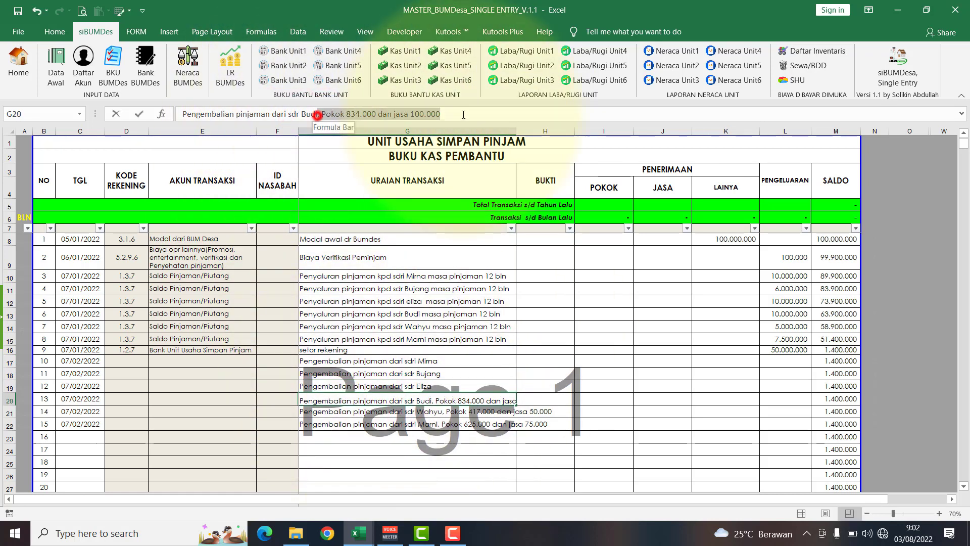
{"action": "key", "text": "Delete"}
{"action": "left_click", "coordinate": [391, 412]}
{"action": "mouse_move", "coordinate": [446, 114]}
{"action": "left_mouse_down"}
{"action": "mouse_move", "coordinate": [326, 113]}
{"action": "mouse_move", "coordinate": [445, 114]}
{"action": "left_mouse_up"}
{"action": "key", "text": "Delete"}
{"action": "key", "text": "Return"}
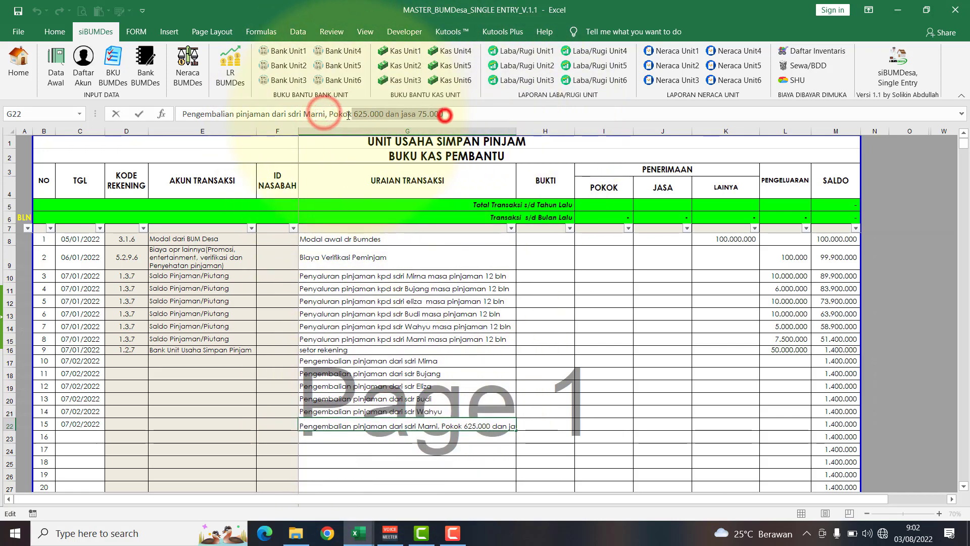
{"action": "key", "text": "Delete"}
{"action": "key", "text": "ctrl+Return"}
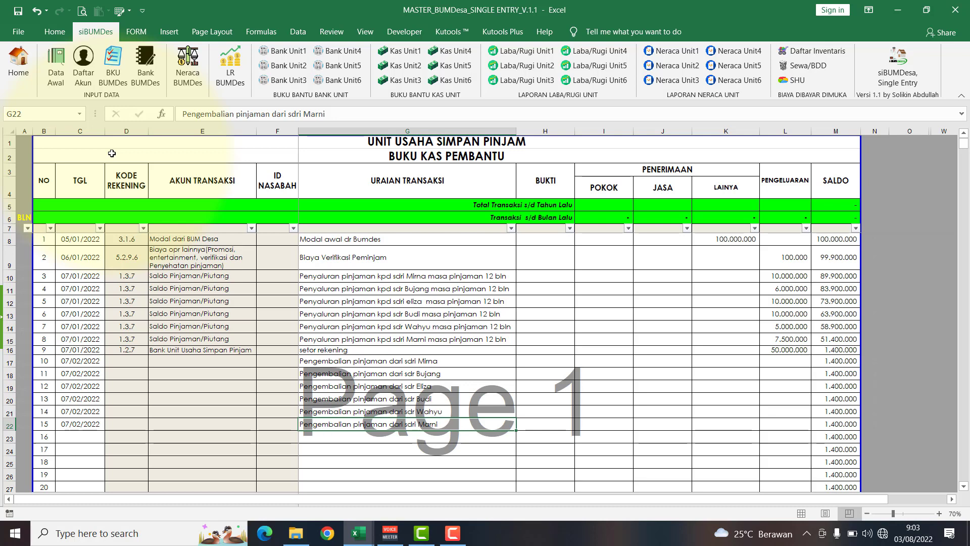
Open the loan progress report and copy the Target Pokok and Target Jasa values in P11:Q16
{"action": "left_click", "coordinate": [24, 76]}
{"action": "left_click", "coordinate": [353, 331]}
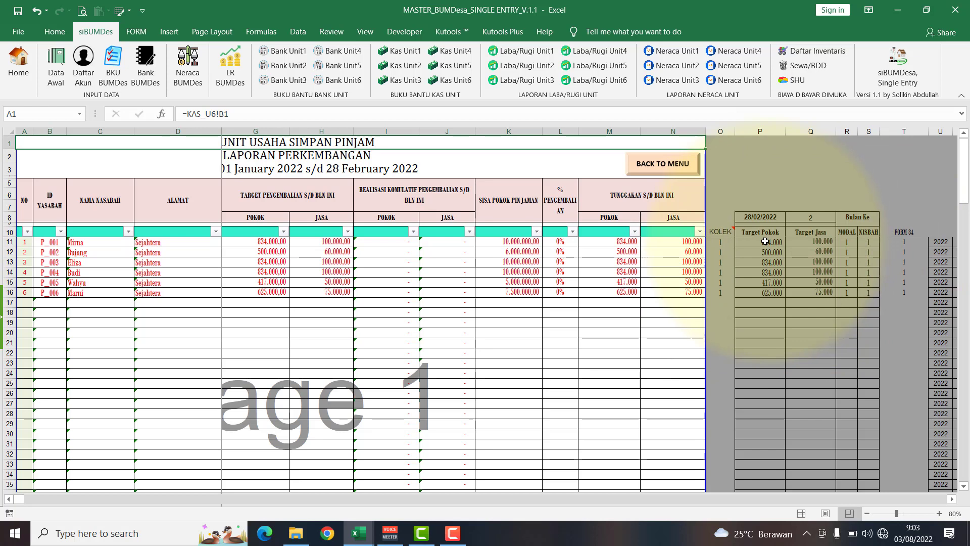
{"action": "left_click_drag", "start_coordinate": [766, 241], "coordinate": [808, 291]}
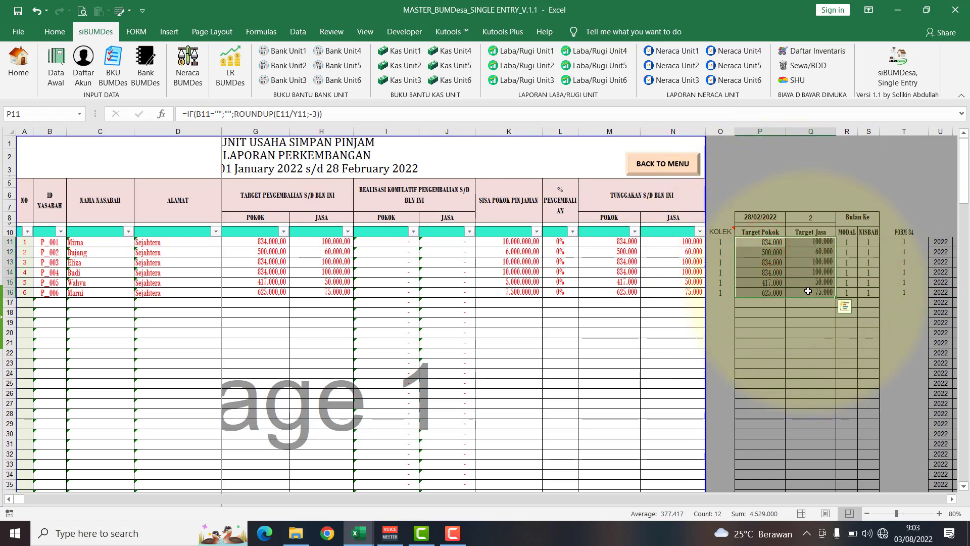
{"action": "key", "text": "ctrl+c"}
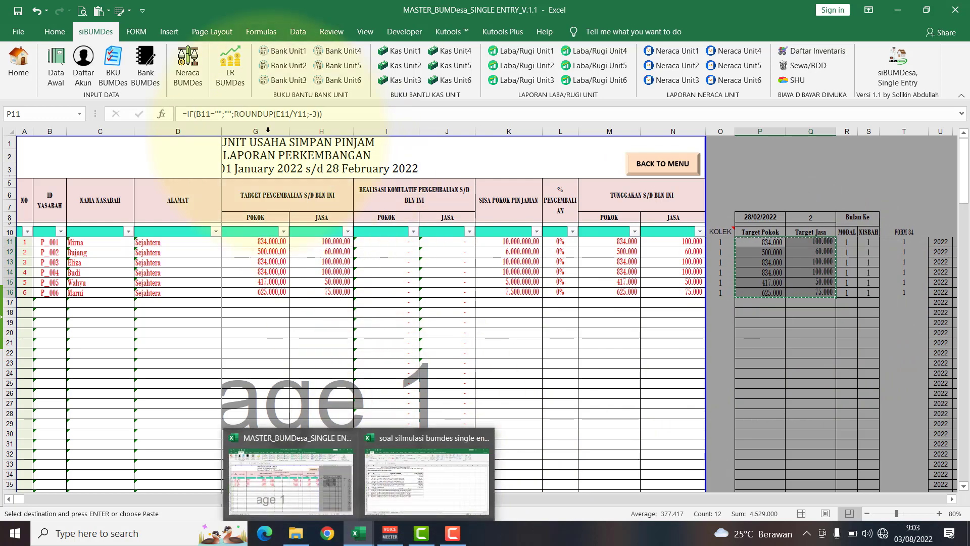
Paste the copied targets as values into the POKOK and JASA receipt columns of the Unit 6 cash book from I17
{"action": "left_click", "coordinate": [648, 164]}
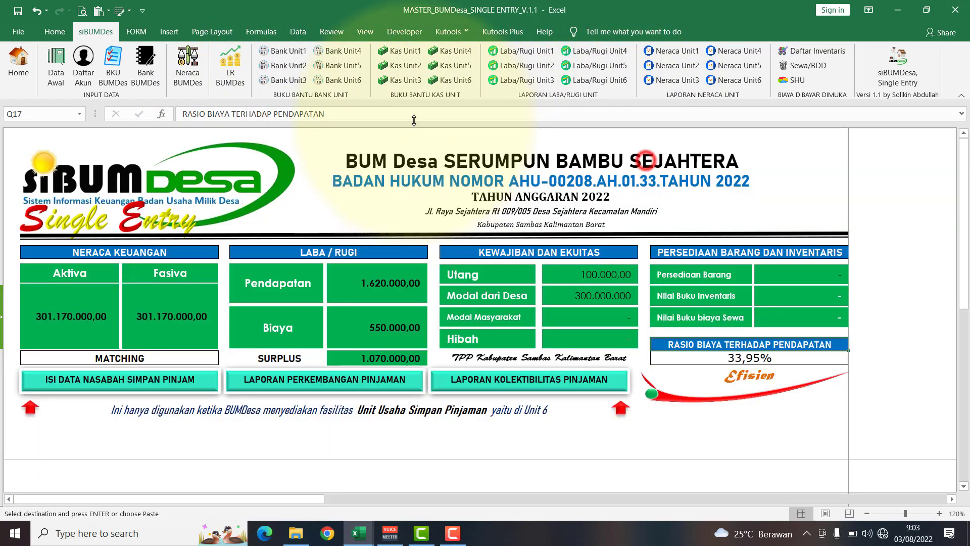
{"action": "left_click", "coordinate": [458, 79]}
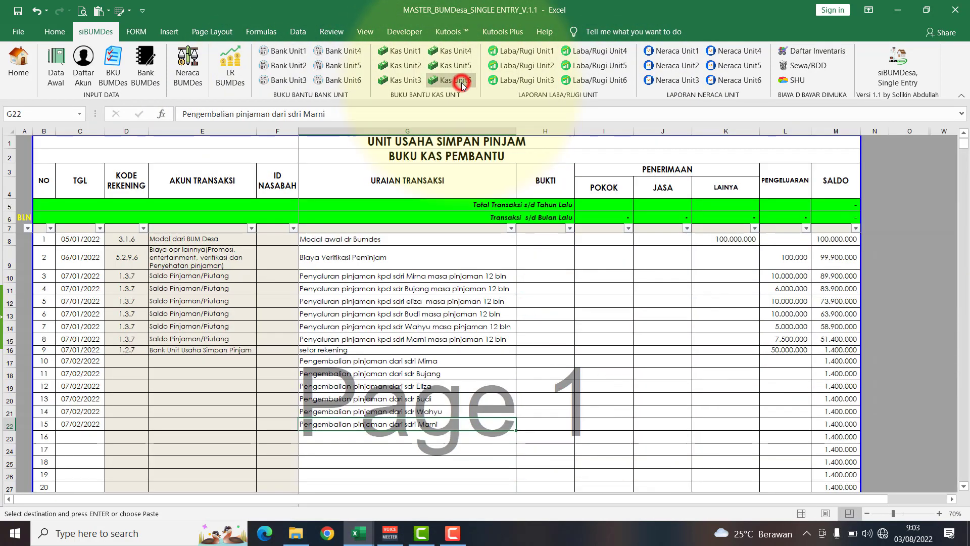
{"action": "left_click", "coordinate": [605, 361]}
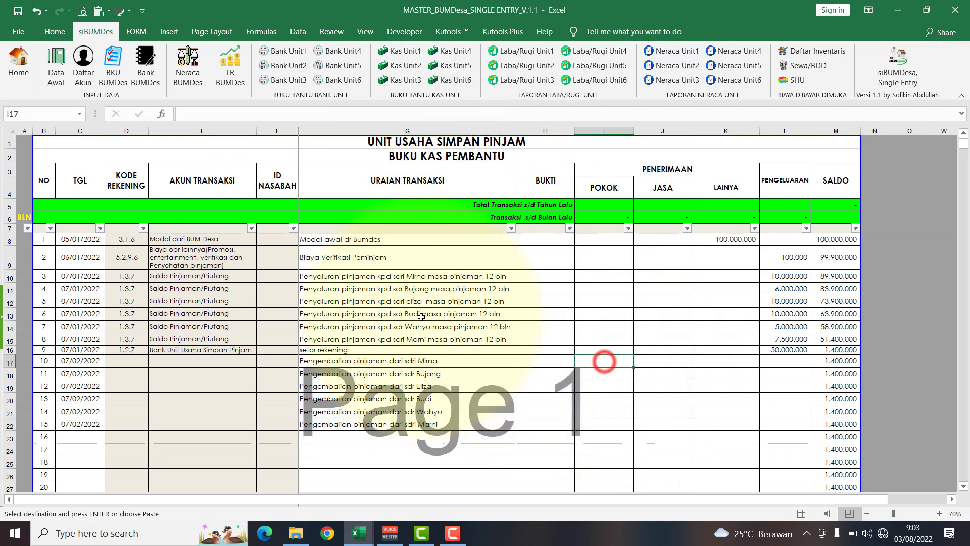
{"action": "left_click", "coordinate": [57, 31]}
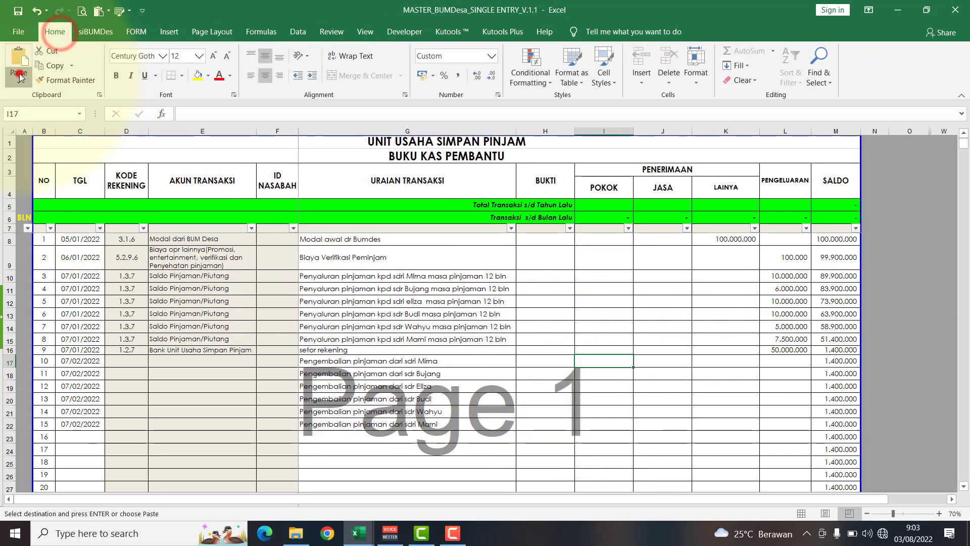
{"action": "left_click", "coordinate": [19, 82]}
{"action": "left_click", "coordinate": [19, 172]}
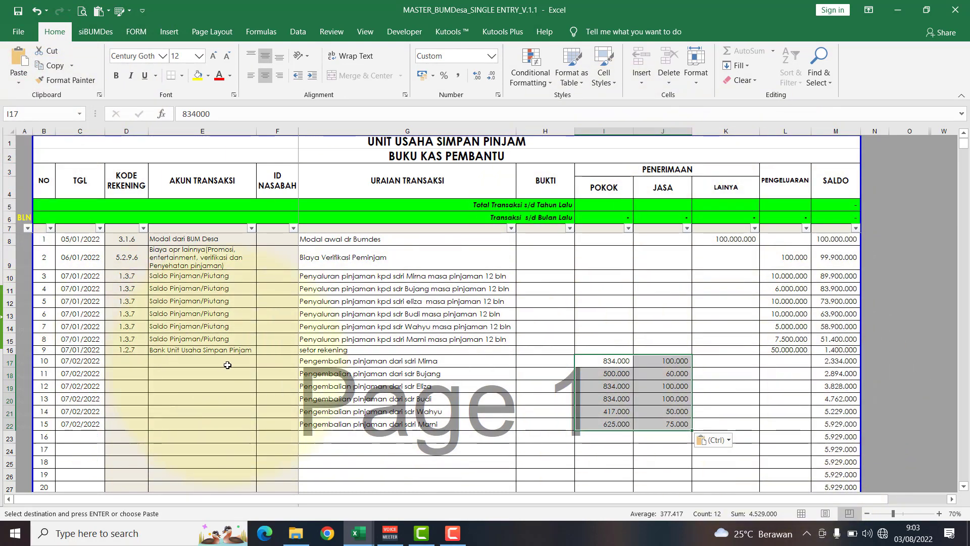
Select F17 as the ID NASABAH target, then copy the six borrower IDs in B6:B11 from the savings-and-loan customer data sheet
{"action": "left_click", "coordinate": [278, 362]}
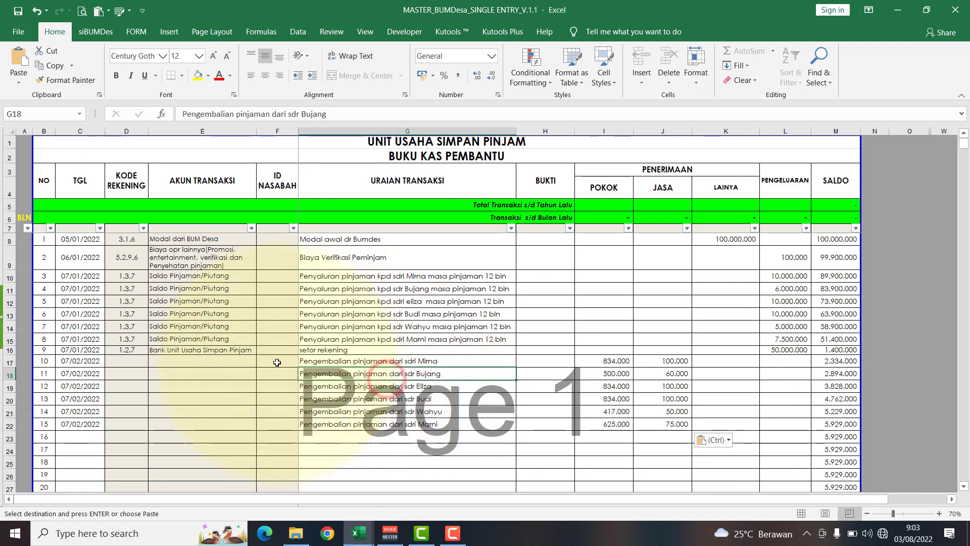
{"action": "left_click", "coordinate": [277, 362]}
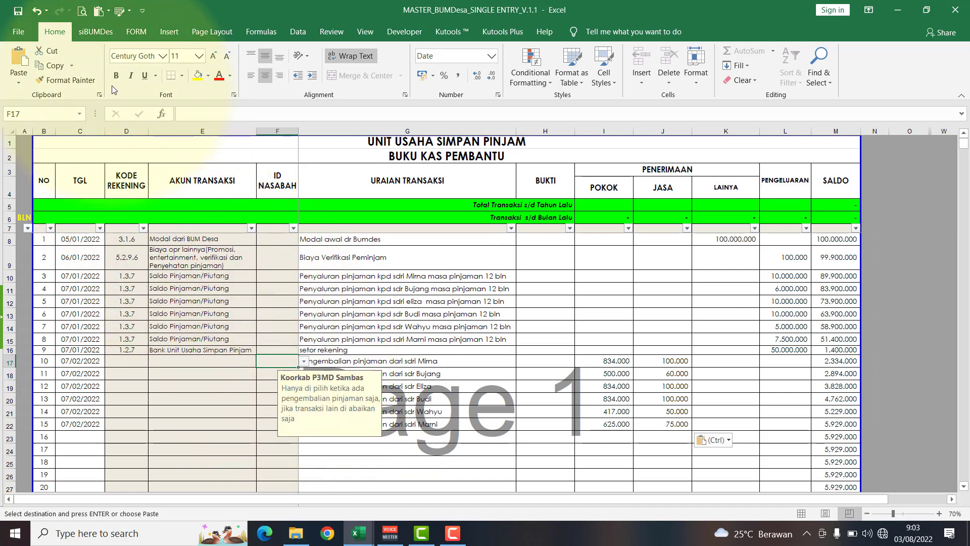
{"action": "left_click", "coordinate": [95, 32]}
{"action": "left_click", "coordinate": [22, 78]}
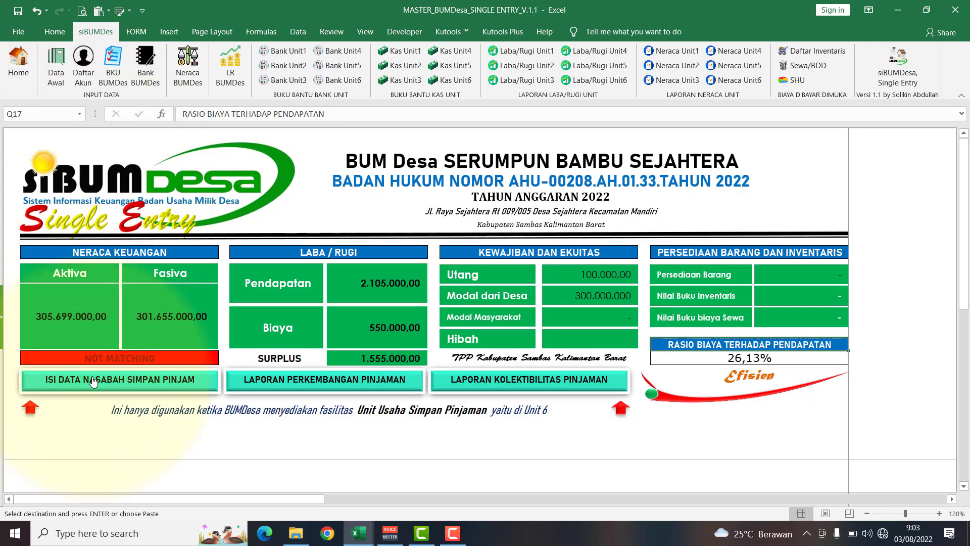
{"action": "left_click", "coordinate": [94, 380]}
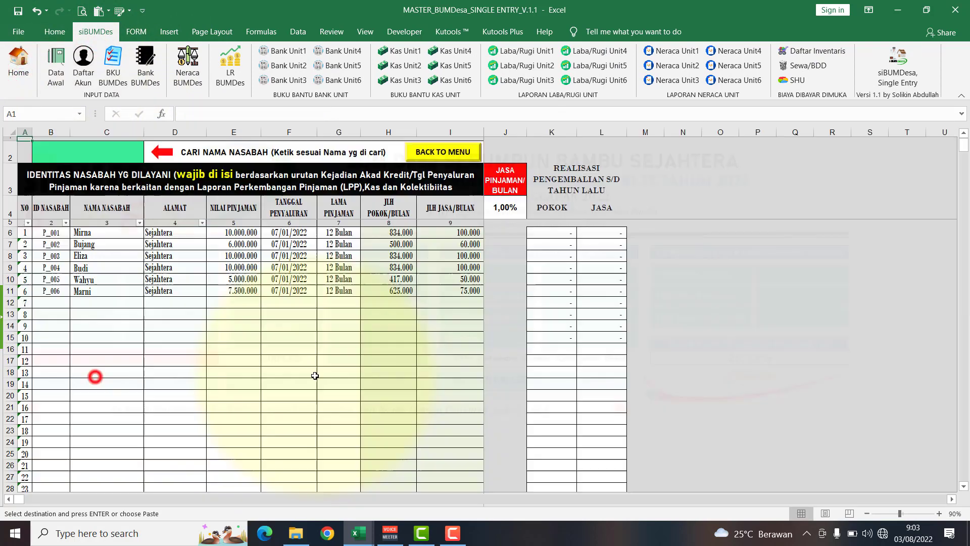
{"action": "left_click", "coordinate": [51, 233]}
{"action": "left_click_drag", "start_coordinate": [49, 241], "coordinate": [49, 292]}
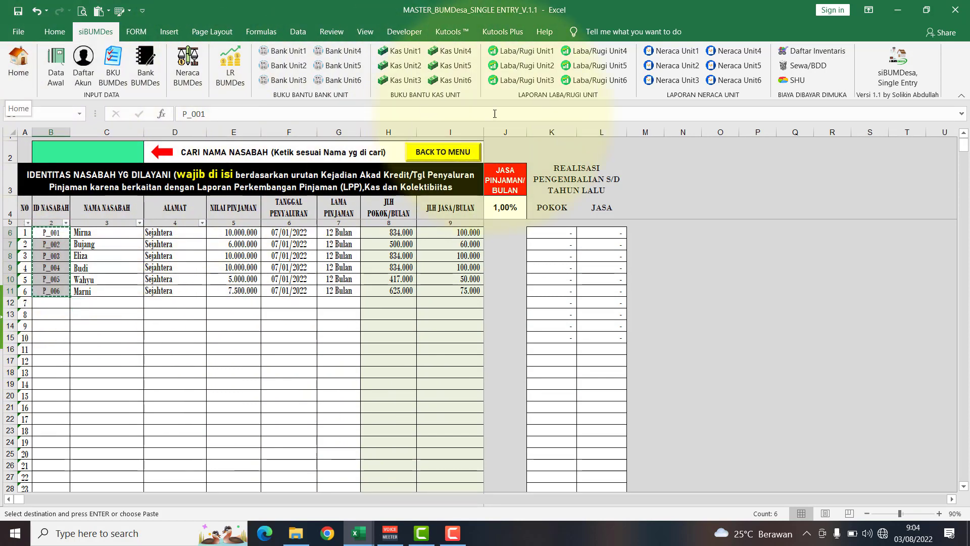
Paste the copied borrower IDs as values into the ID NASABAH column of the Unit 6 cash book from F17
{"action": "left_click", "coordinate": [455, 80]}
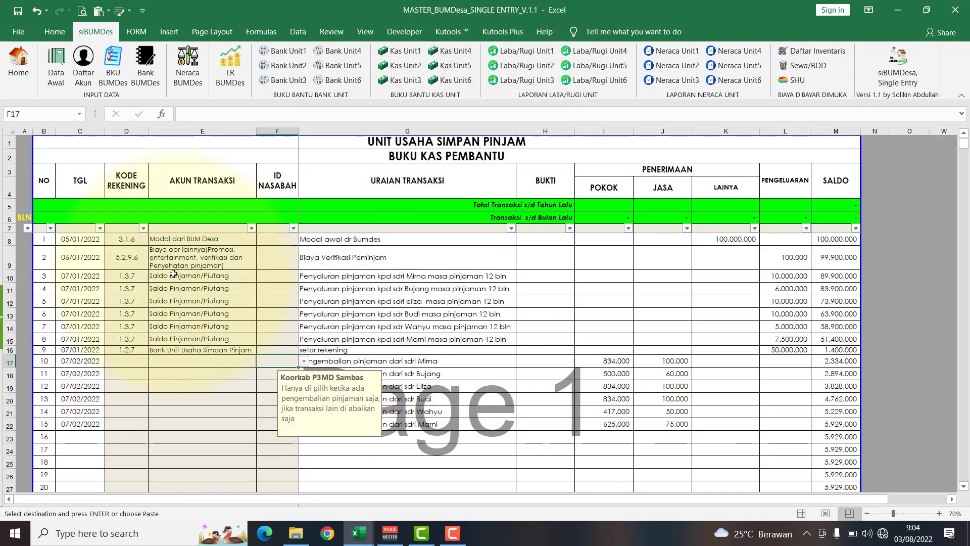
{"action": "left_click", "coordinate": [55, 32]}
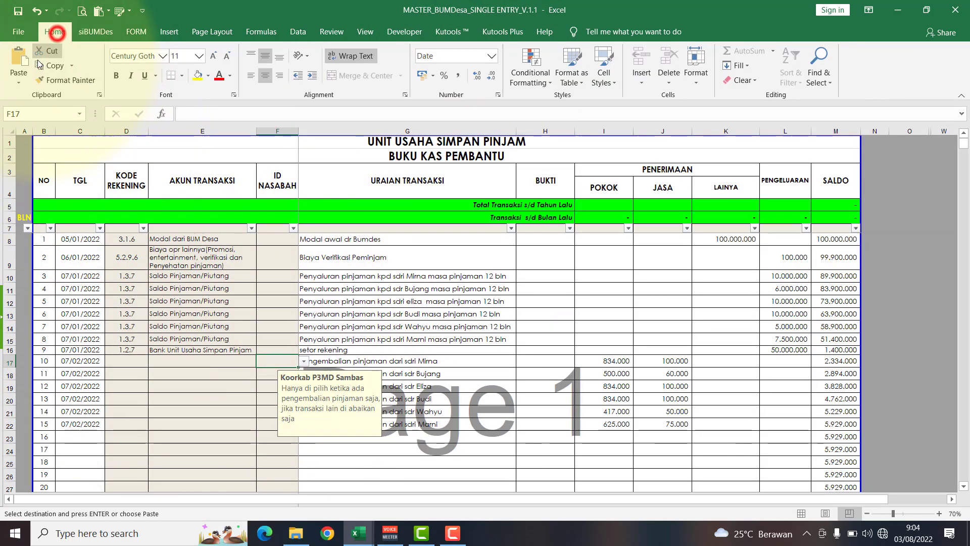
{"action": "left_click", "coordinate": [19, 83]}
{"action": "left_click", "coordinate": [15, 167]}
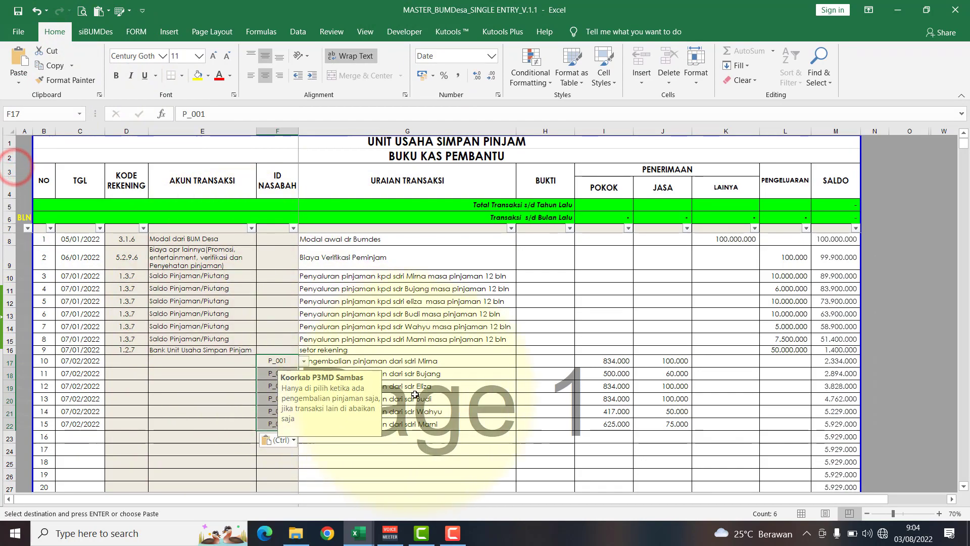
Set the AKUN TRANSAKSI of the first loan repayment in E17 of the Unit 6 cash book to Pendapatan Jasa/Nisbah
{"action": "left_click", "coordinate": [198, 364]}
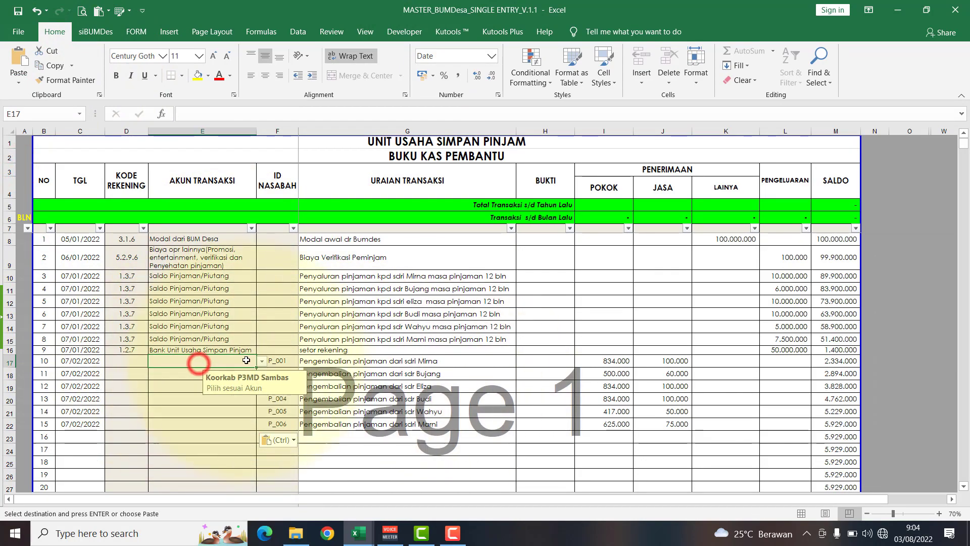
{"action": "left_click", "coordinate": [262, 361]}
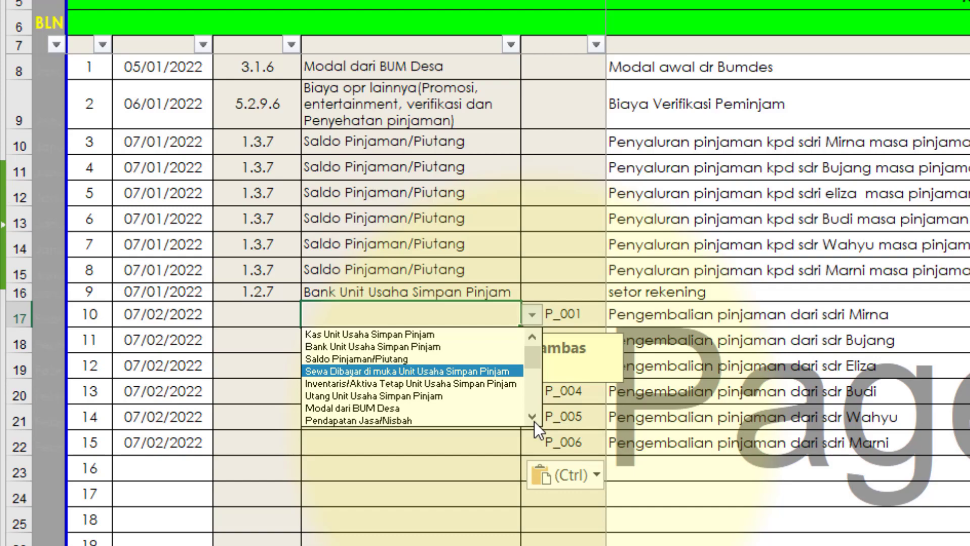
{"action": "left_click", "coordinate": [262, 411]}
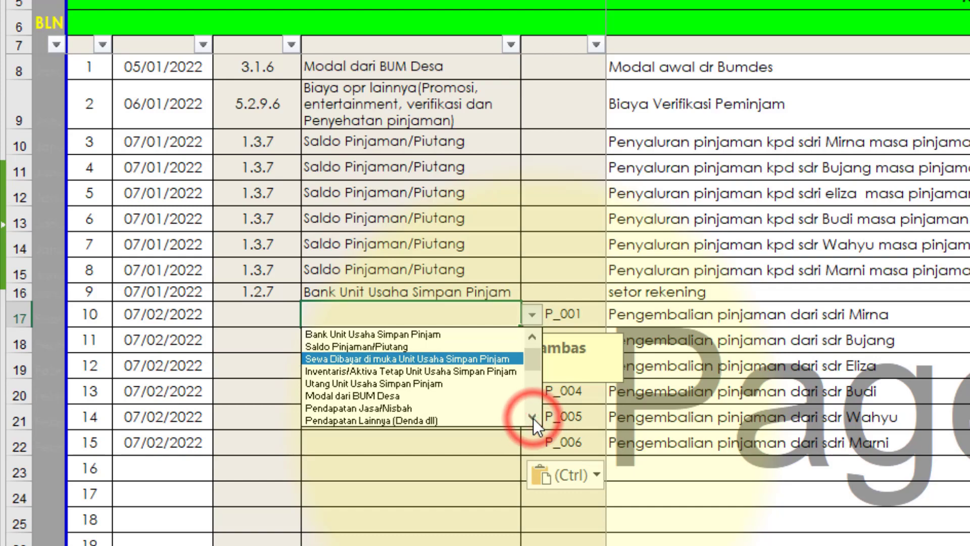
{"action": "left_click", "coordinate": [450, 408]}
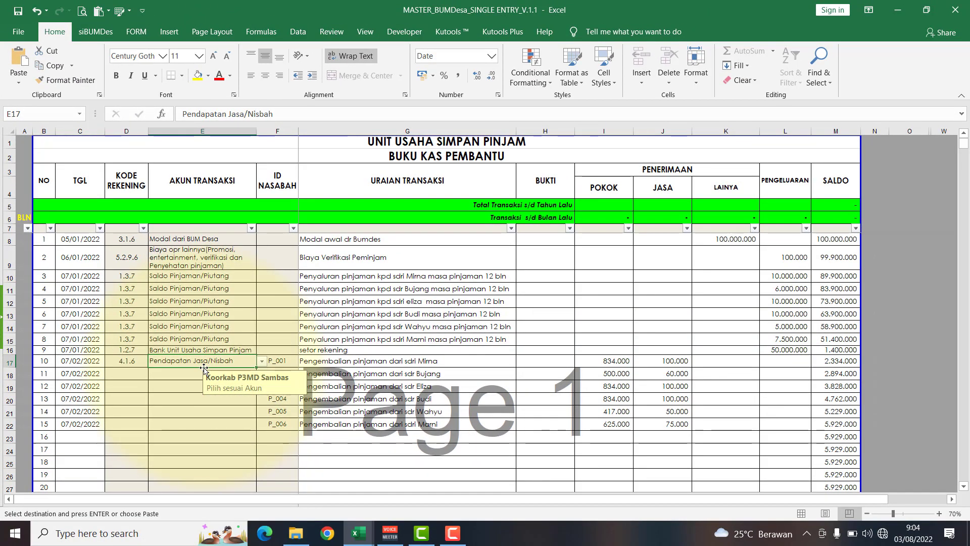
Copy the Pendapatan Jasa/Nisbah account from E17 to the other five repayment rows in E18:E22
{"action": "left_click_drag", "start_coordinate": [178, 373], "coordinate": [181, 420]}
{"action": "type", "text": "Pendapatan Jasa/Nisbah Pendapatan Jasa/Nisbah Pendapatan Jasa/Nisbah Pendapatan Jasa/Nisbah Pendapatan Jasa/Nisbah"}
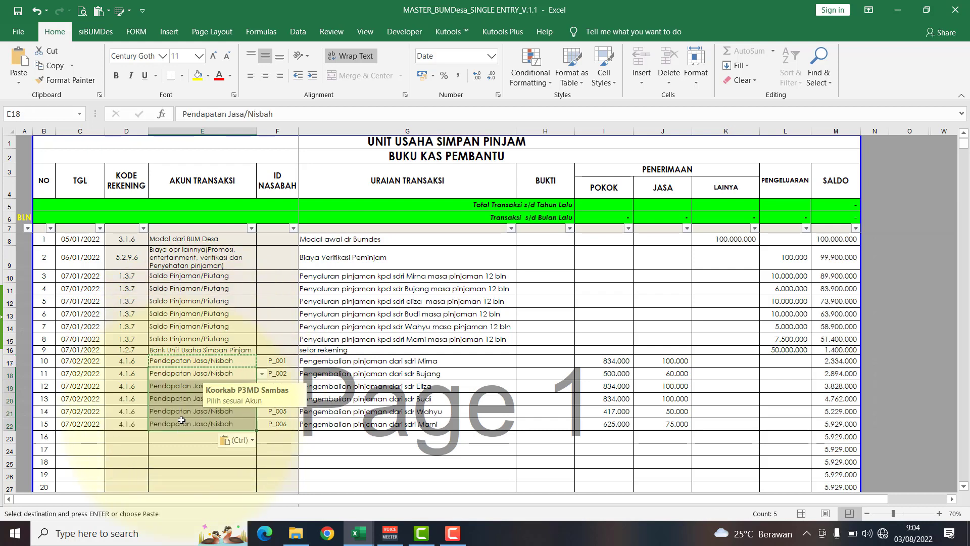
{"action": "left_click", "coordinate": [564, 413]}
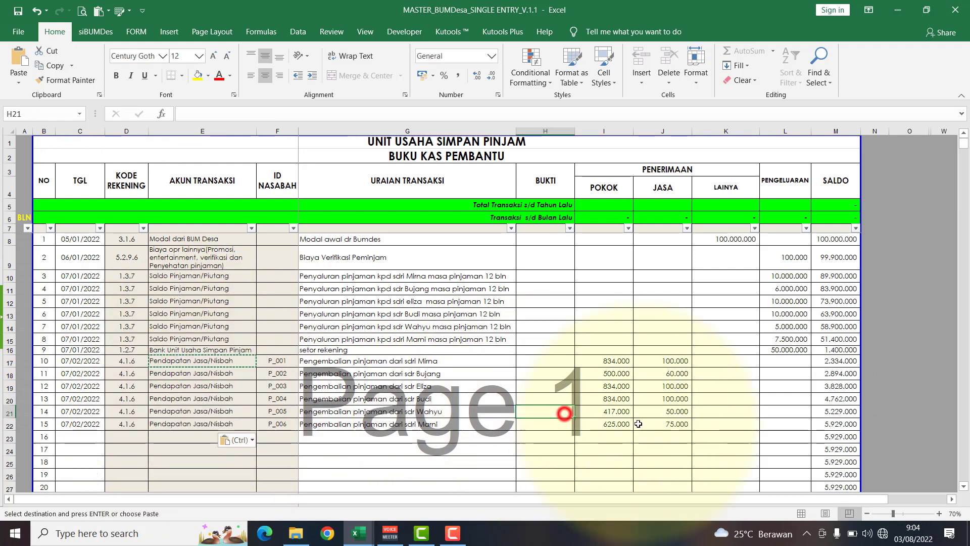
{"action": "left_click", "coordinate": [805, 424]}
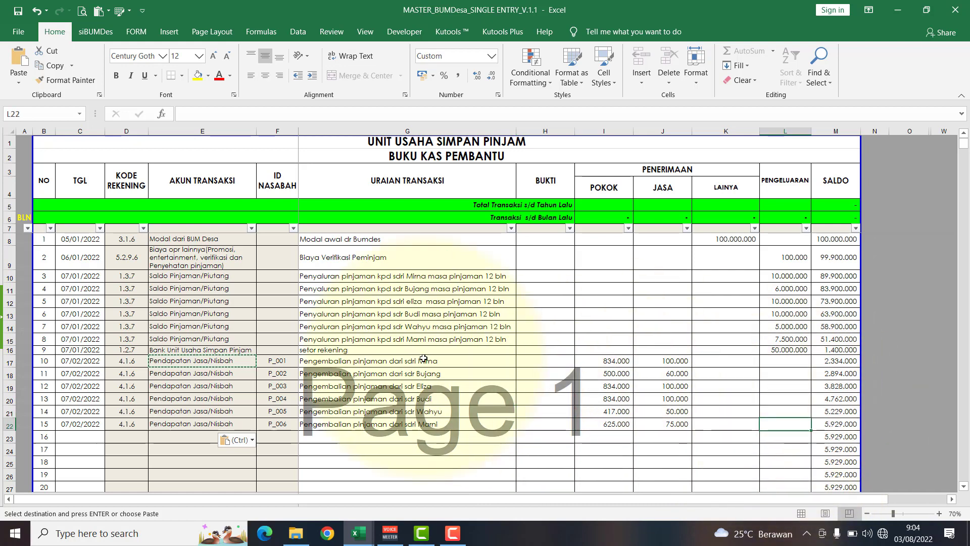
{"action": "key", "text": "Escape"}
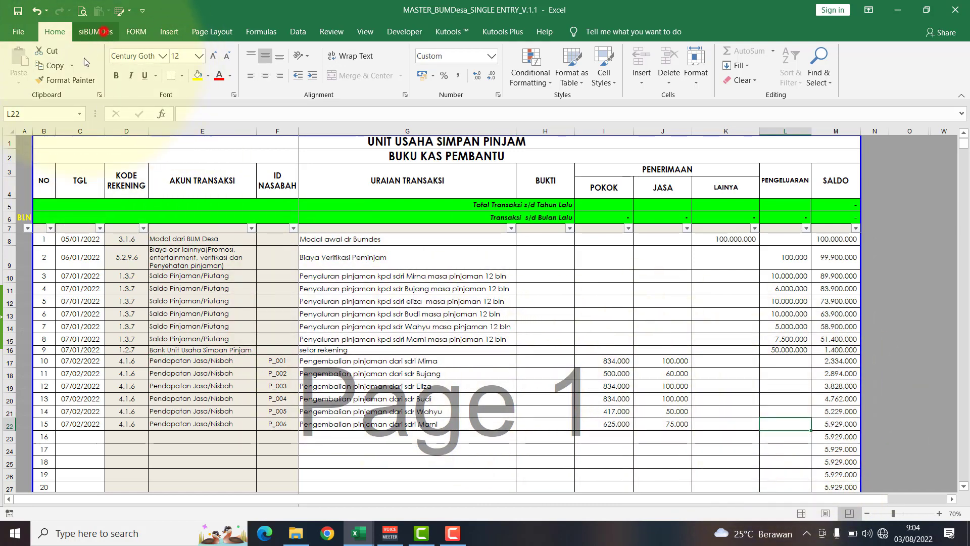
View the savings-and-loan customer data sheet and open the loan progress report to examine the borrowers' repayment realisation
{"action": "left_click", "coordinate": [96, 31]}
{"action": "left_click", "coordinate": [23, 73]}
{"action": "left_click", "coordinate": [177, 376]}
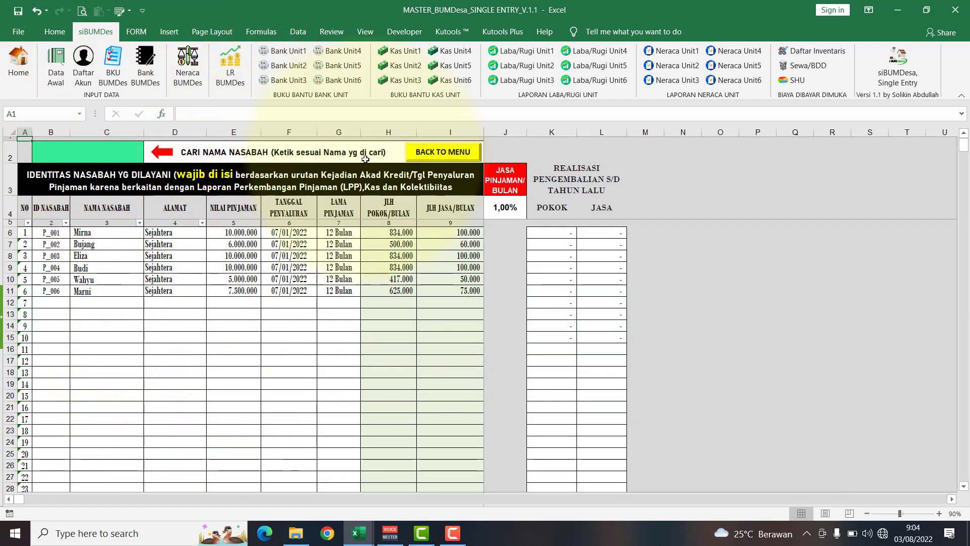
{"action": "left_click", "coordinate": [423, 154]}
{"action": "left_click", "coordinate": [283, 379]}
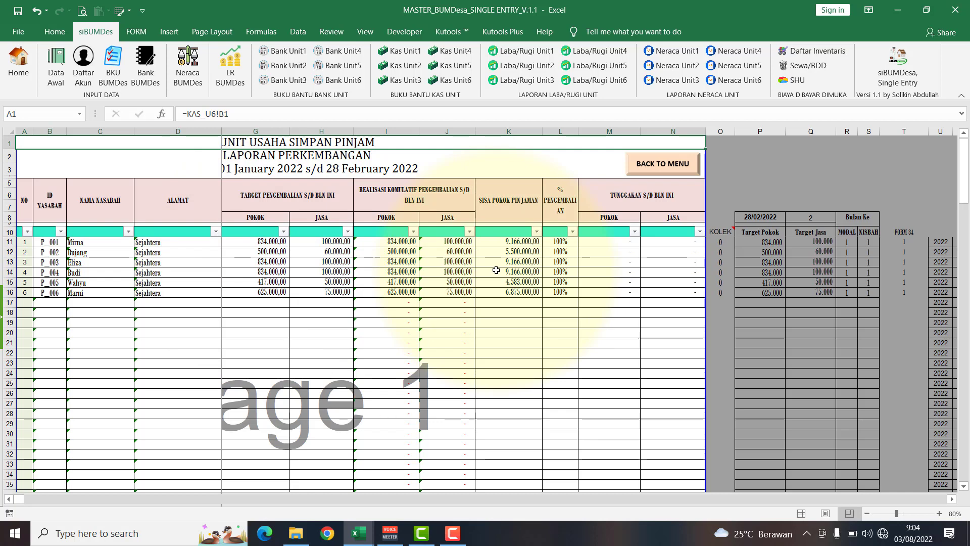
Open the loan collectibility report and examine each borrower's collectibility class and the loan risk reserve table
{"action": "left_click", "coordinate": [644, 165]}
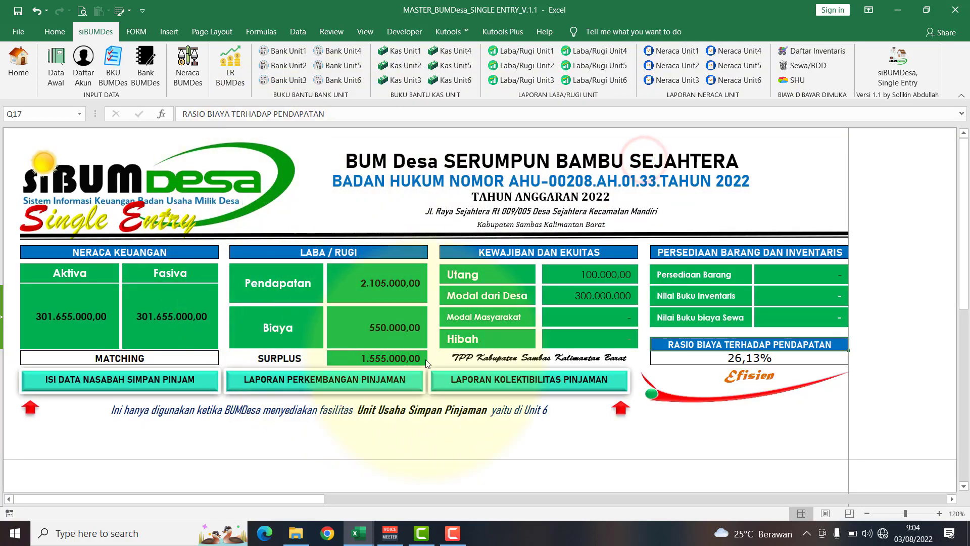
{"action": "left_click", "coordinate": [487, 378]}
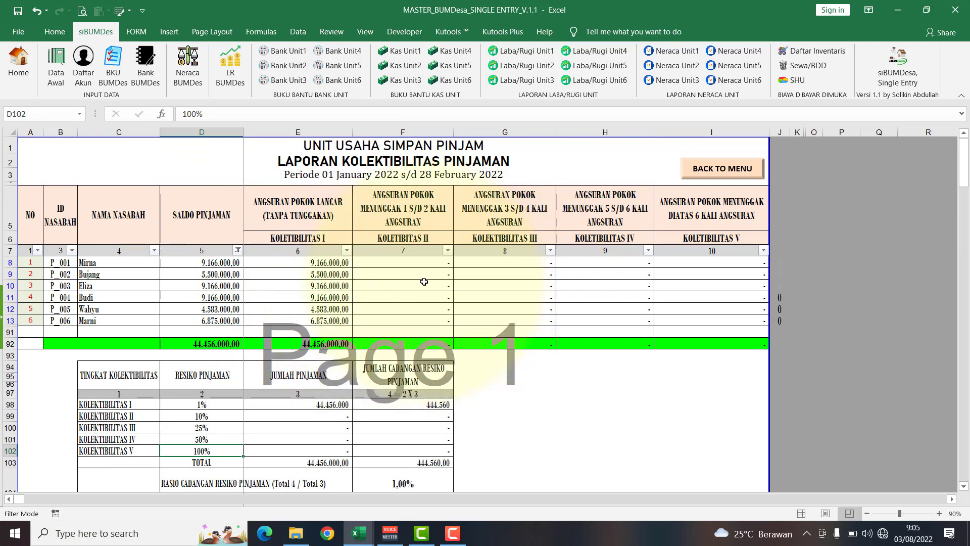
{"action": "left_click", "coordinate": [495, 292]}
{"action": "left_click", "coordinate": [387, 286]}
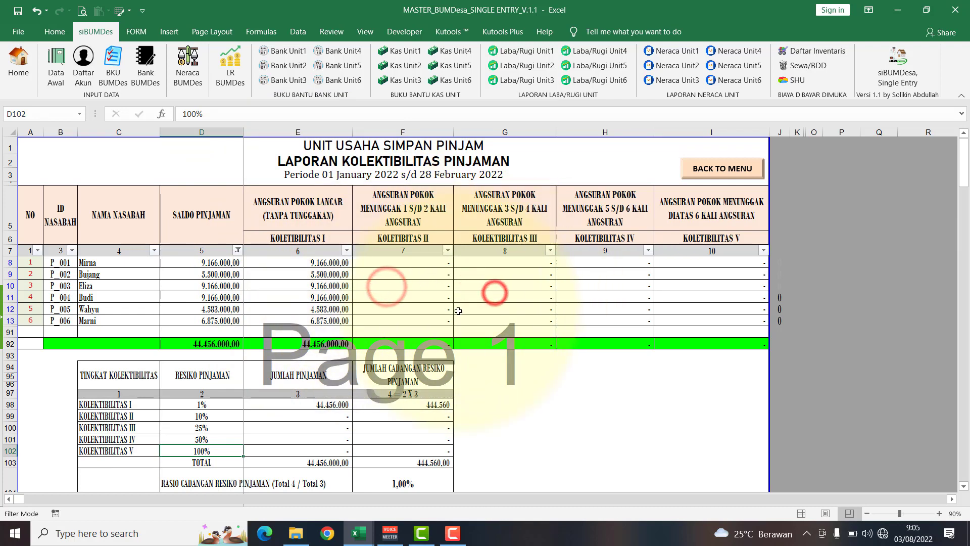
{"action": "scroll", "coordinate": [458, 310], "scroll_direction": "down", "scroll_amount": 2}
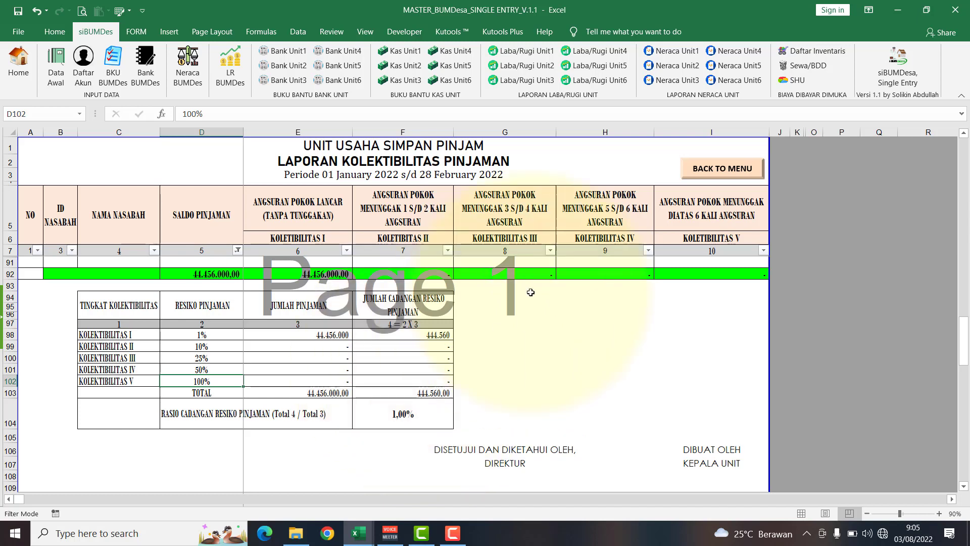
Clear the POKOK and JASA receipts of the last two repayments in I21:J22 of the Unit 6 cash book
{"action": "left_click", "coordinate": [700, 169]}
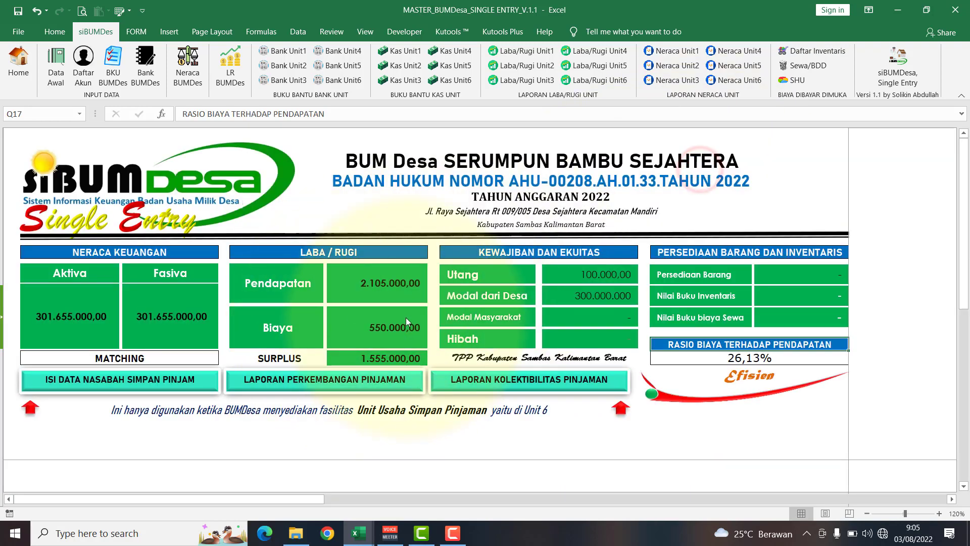
{"action": "left_click", "coordinate": [444, 82]}
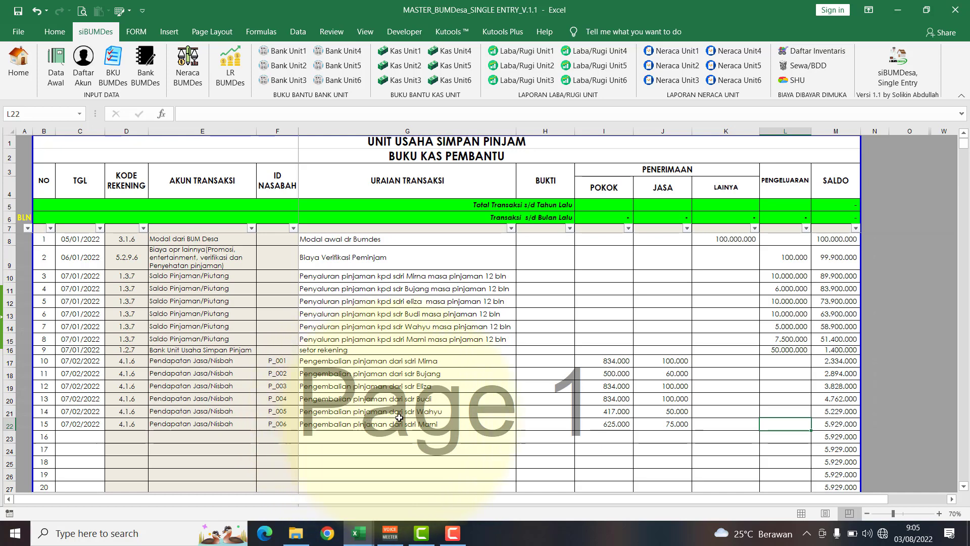
{"action": "left_click", "coordinate": [614, 412]}
{"action": "left_click_drag", "start_coordinate": [613, 412], "coordinate": [649, 430]}
{"action": "key", "text": "Delete"}
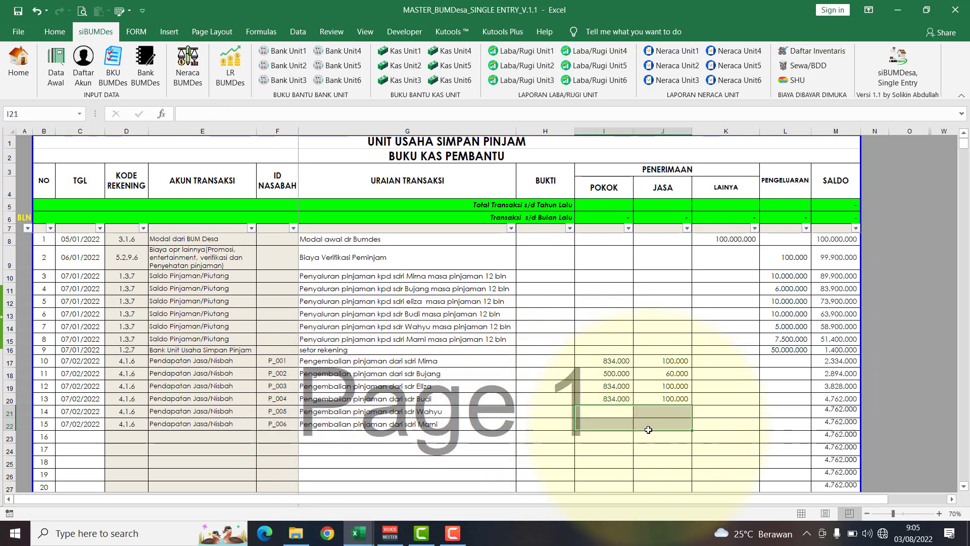
Reopen the loan collectibility report and examine how the two unpaid loans are classified and reserved, returning to the main menu
{"action": "left_click", "coordinate": [19, 71]}
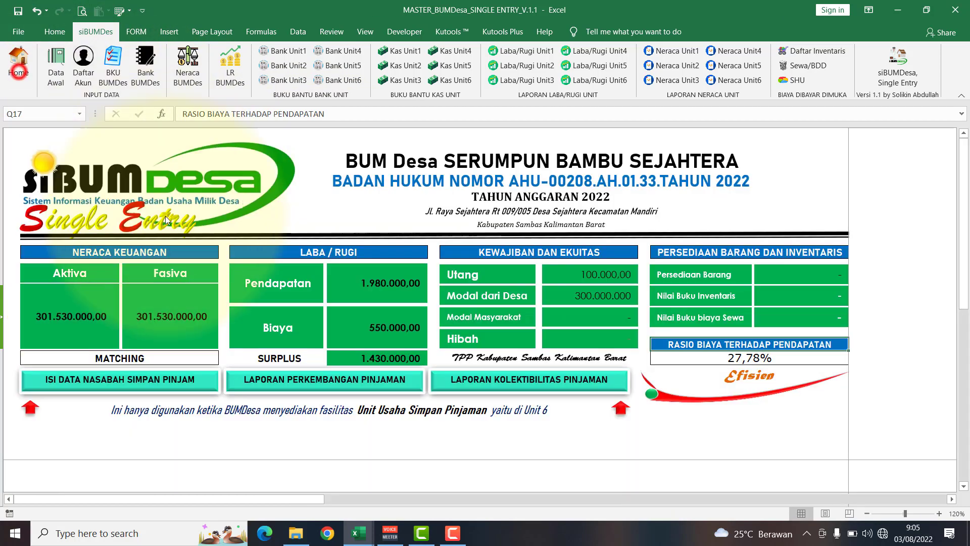
{"action": "left_click", "coordinate": [488, 384]}
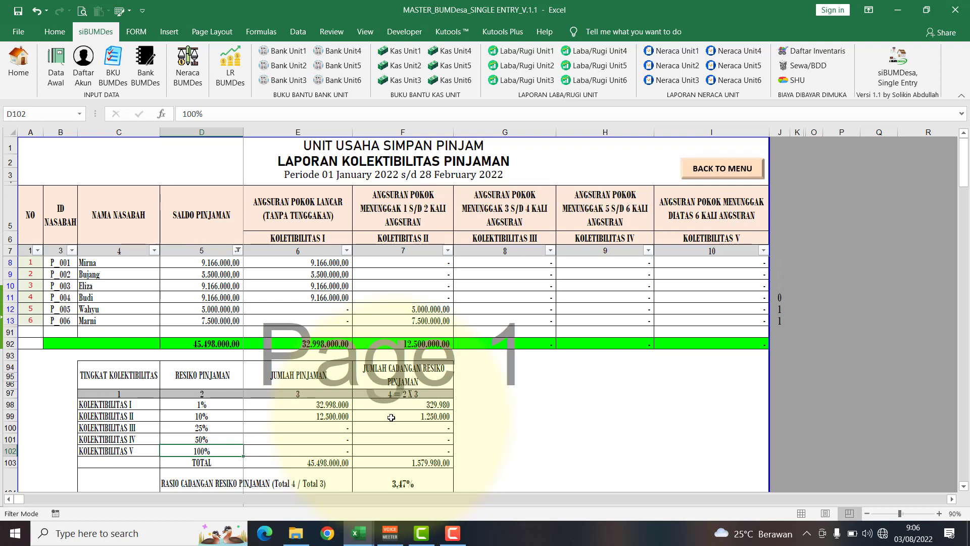
{"action": "left_click", "coordinate": [714, 166]}
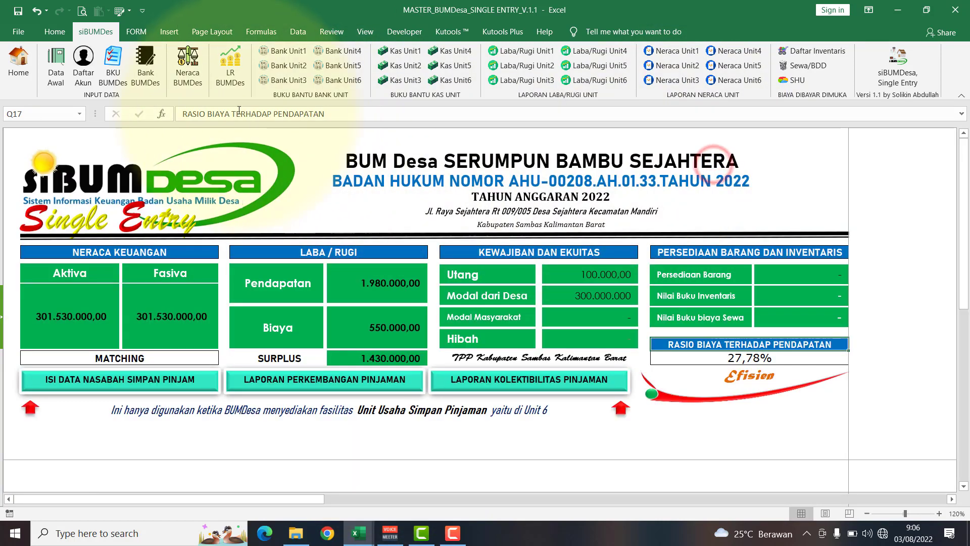
Review the Unit 6 balance sheet and the consolidated BUM Desa balance sheet, and return to the home dashboard
{"action": "left_click", "coordinate": [730, 79]}
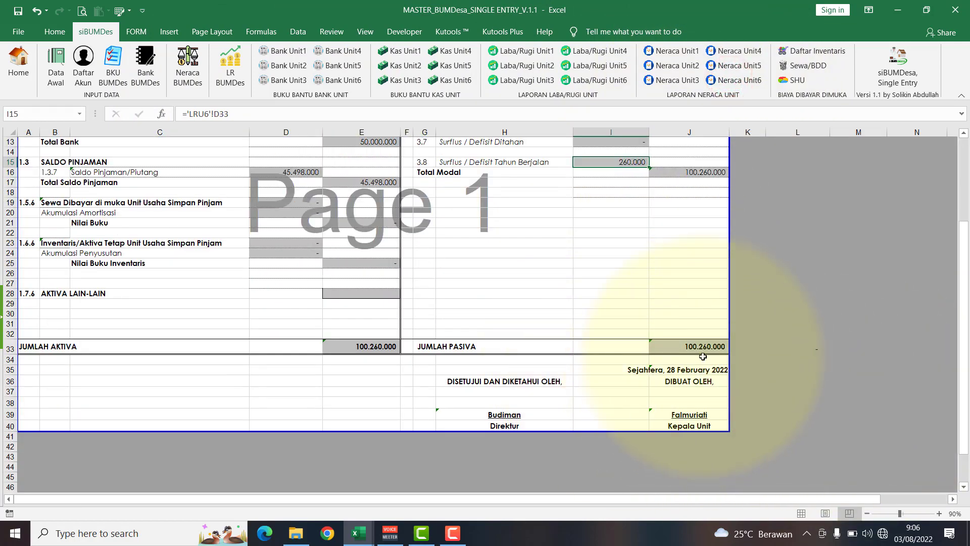
{"action": "scroll", "coordinate": [756, 359], "scroll_direction": "up", "scroll_amount": 4}
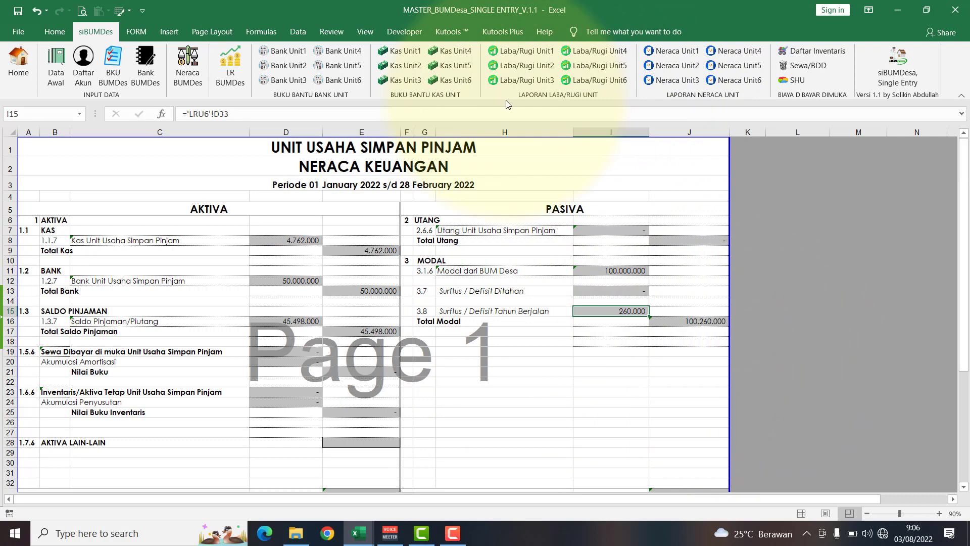
{"action": "left_click", "coordinate": [178, 83]}
{"action": "scroll", "coordinate": [404, 354], "scroll_direction": "down", "scroll_amount": 7}
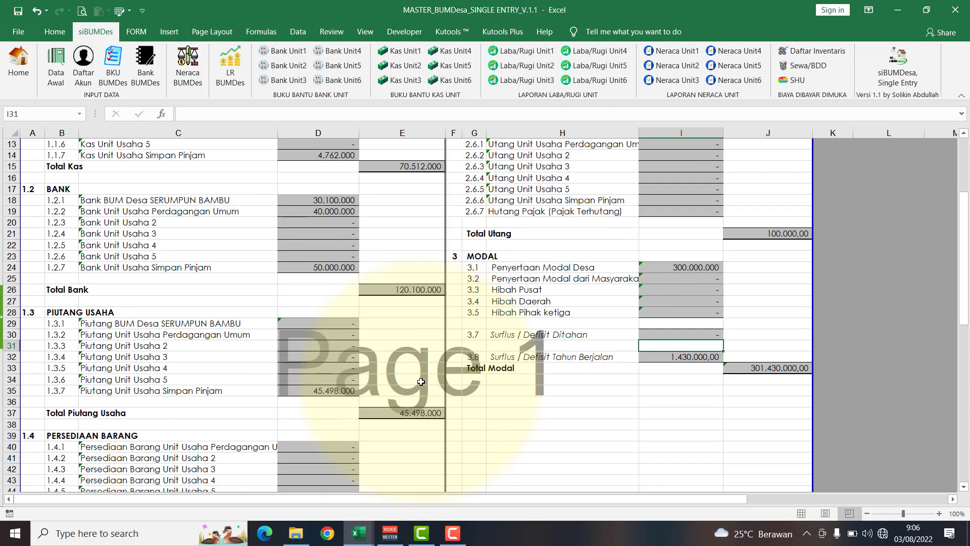
{"action": "scroll", "coordinate": [479, 377], "scroll_direction": "down", "scroll_amount": 4}
{"action": "scroll", "coordinate": [537, 377], "scroll_direction": "up", "scroll_amount": 11}
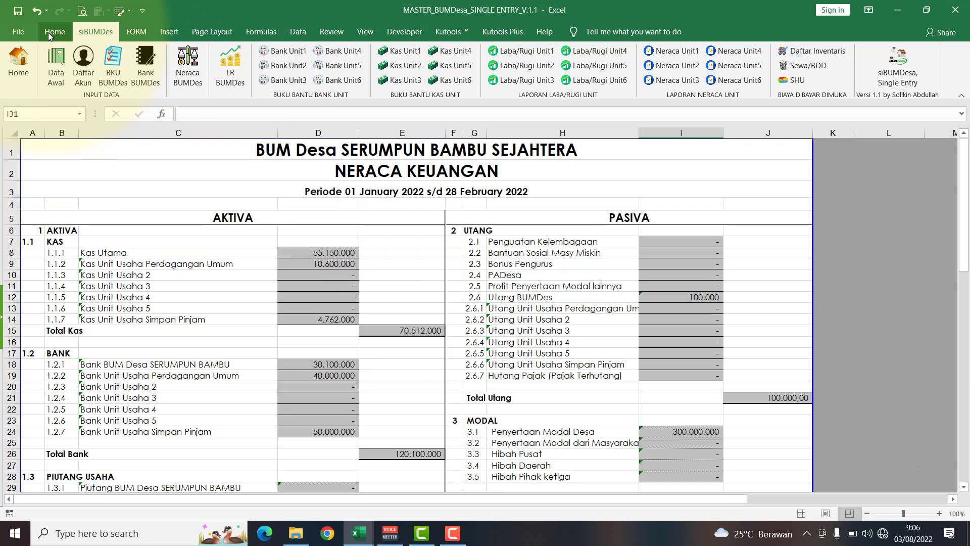
{"action": "left_click", "coordinate": [18, 61]}
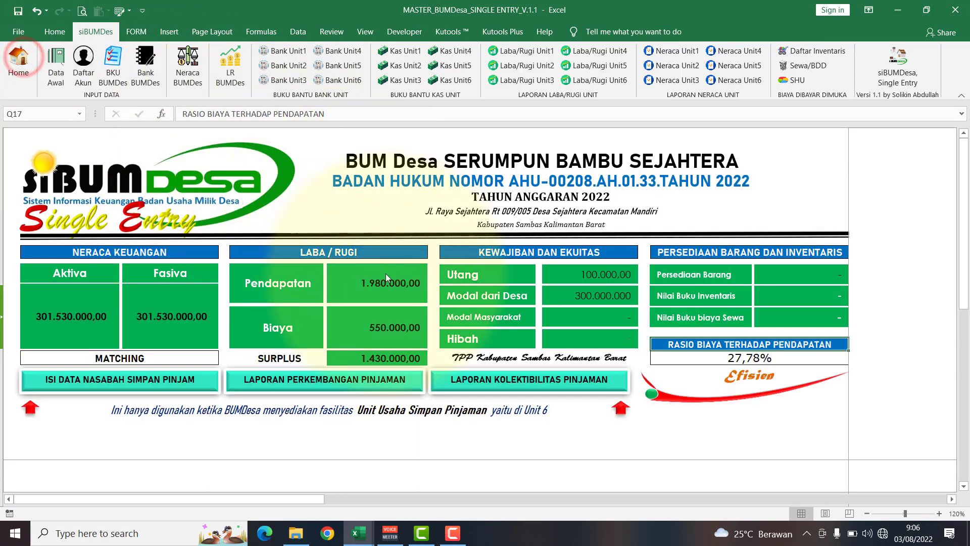